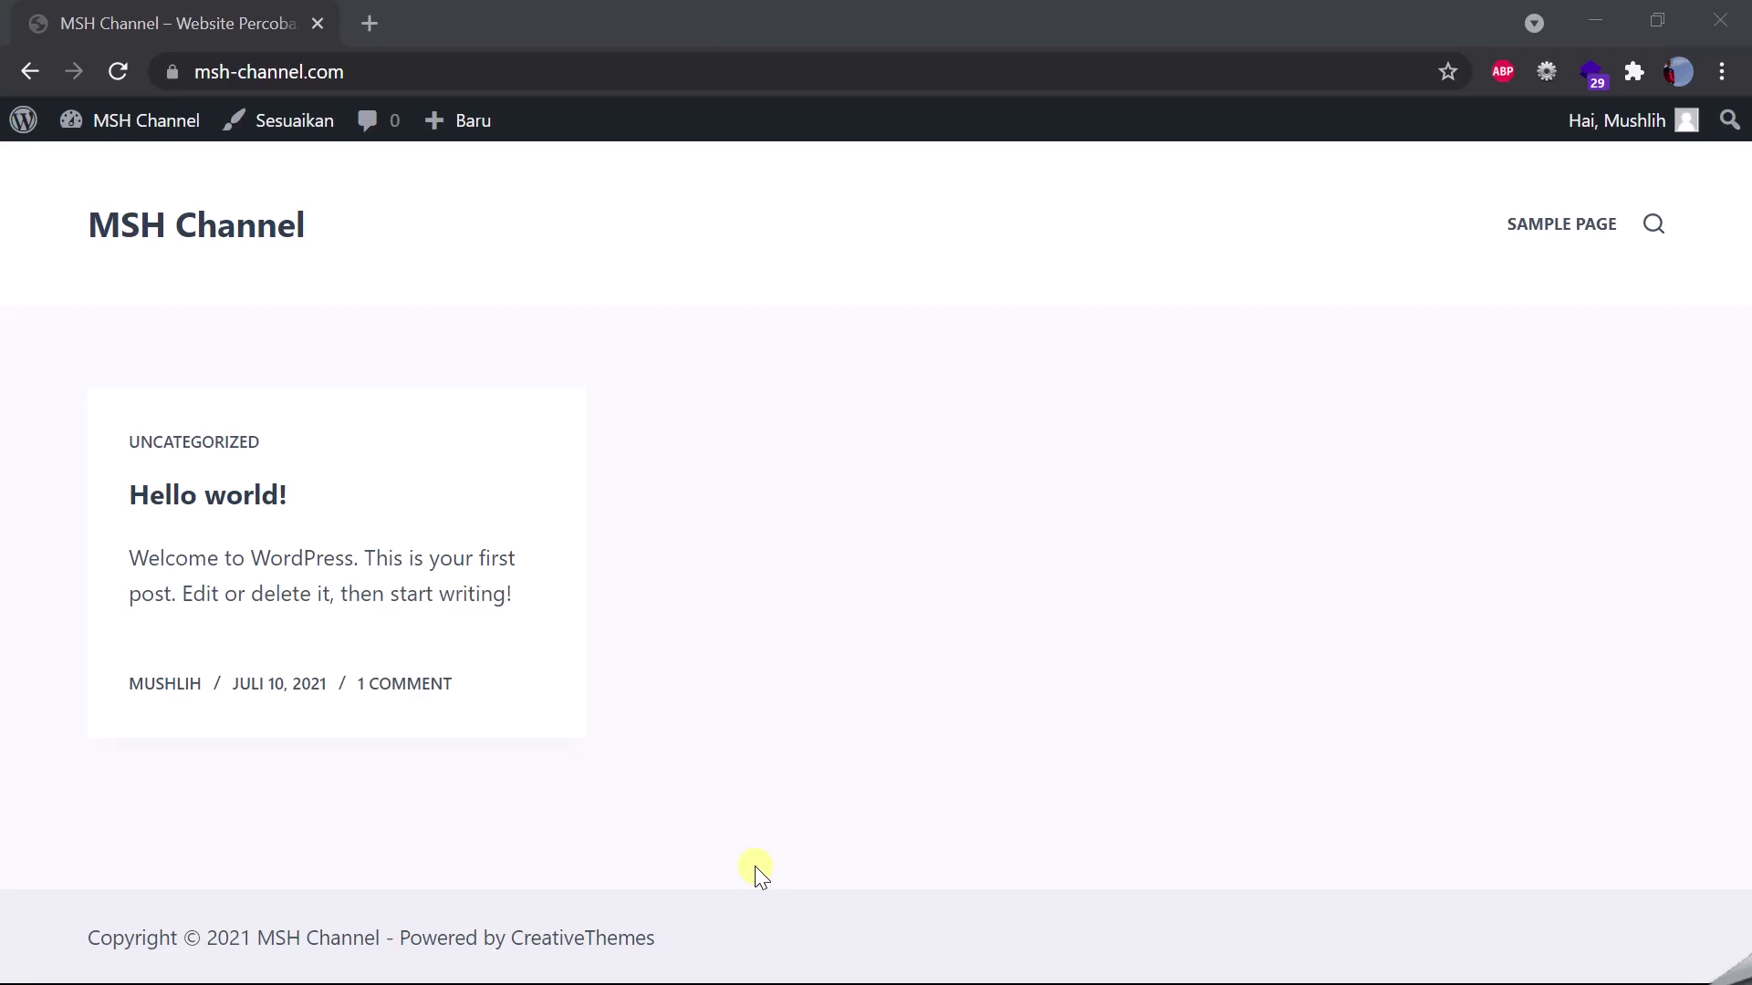
# Step: Open the Hello world! post from the site's home page and highlight the ?p=1 part of its address
pyautogui.click(206, 500)
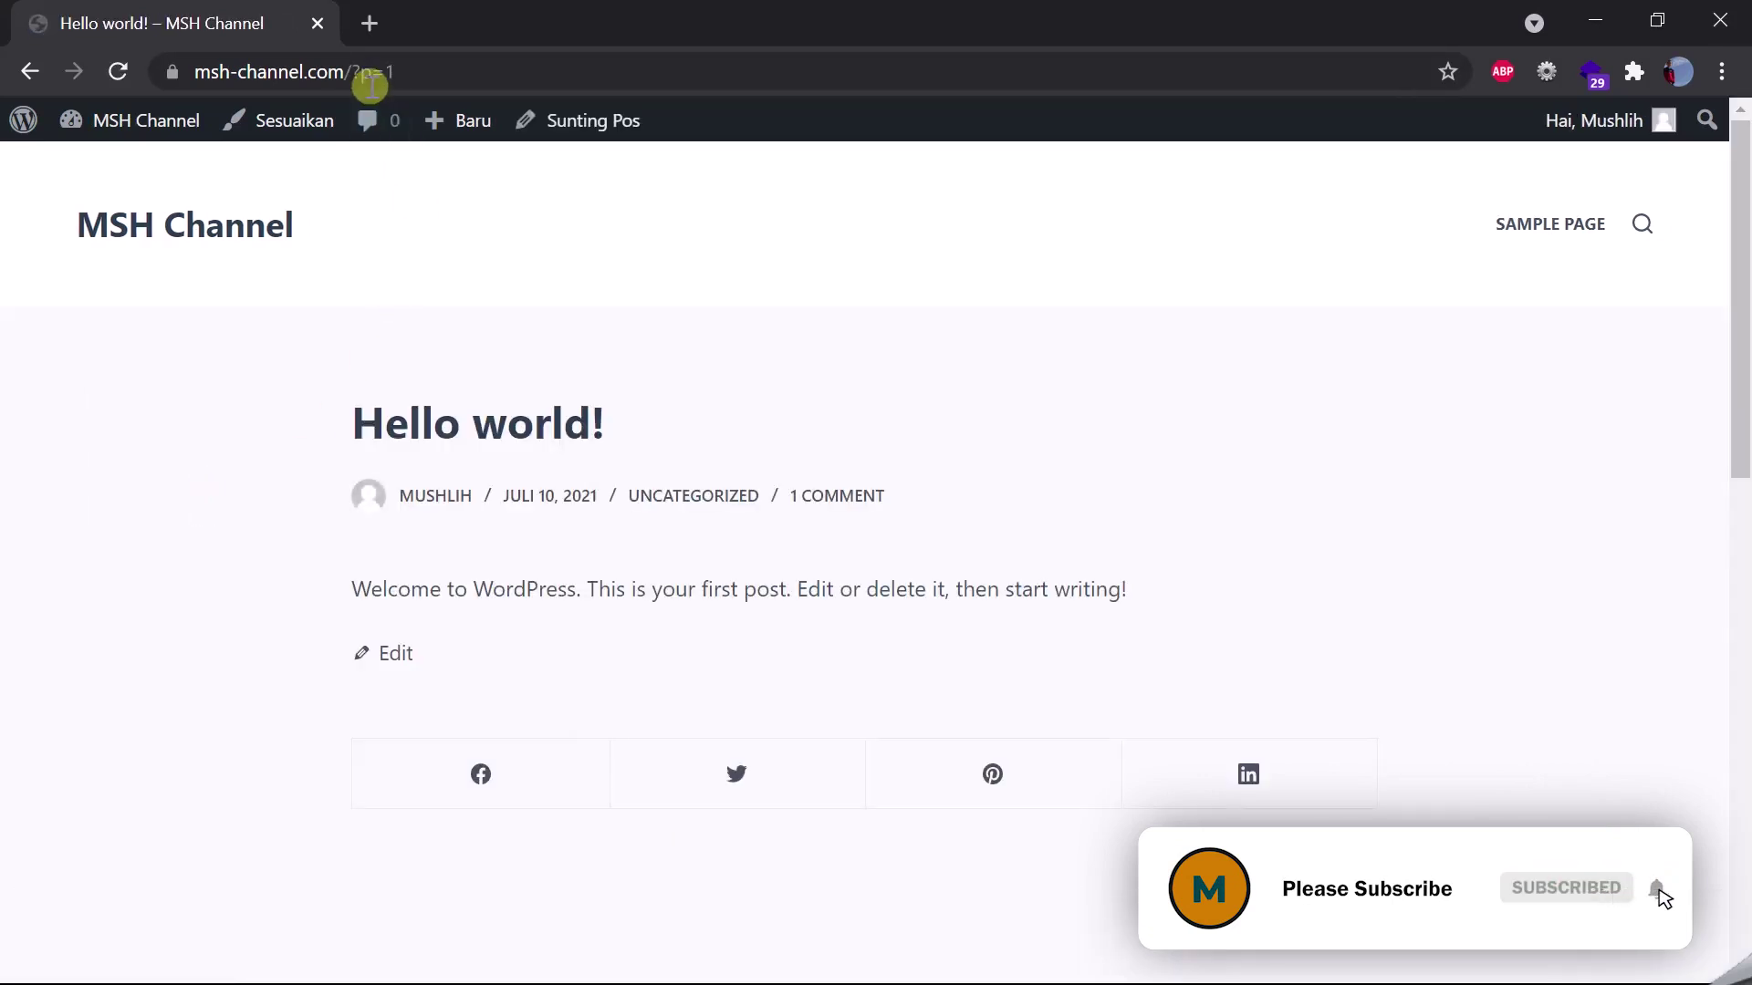
pyautogui.moveTo(352, 79); pyautogui.dragTo(520, 66)
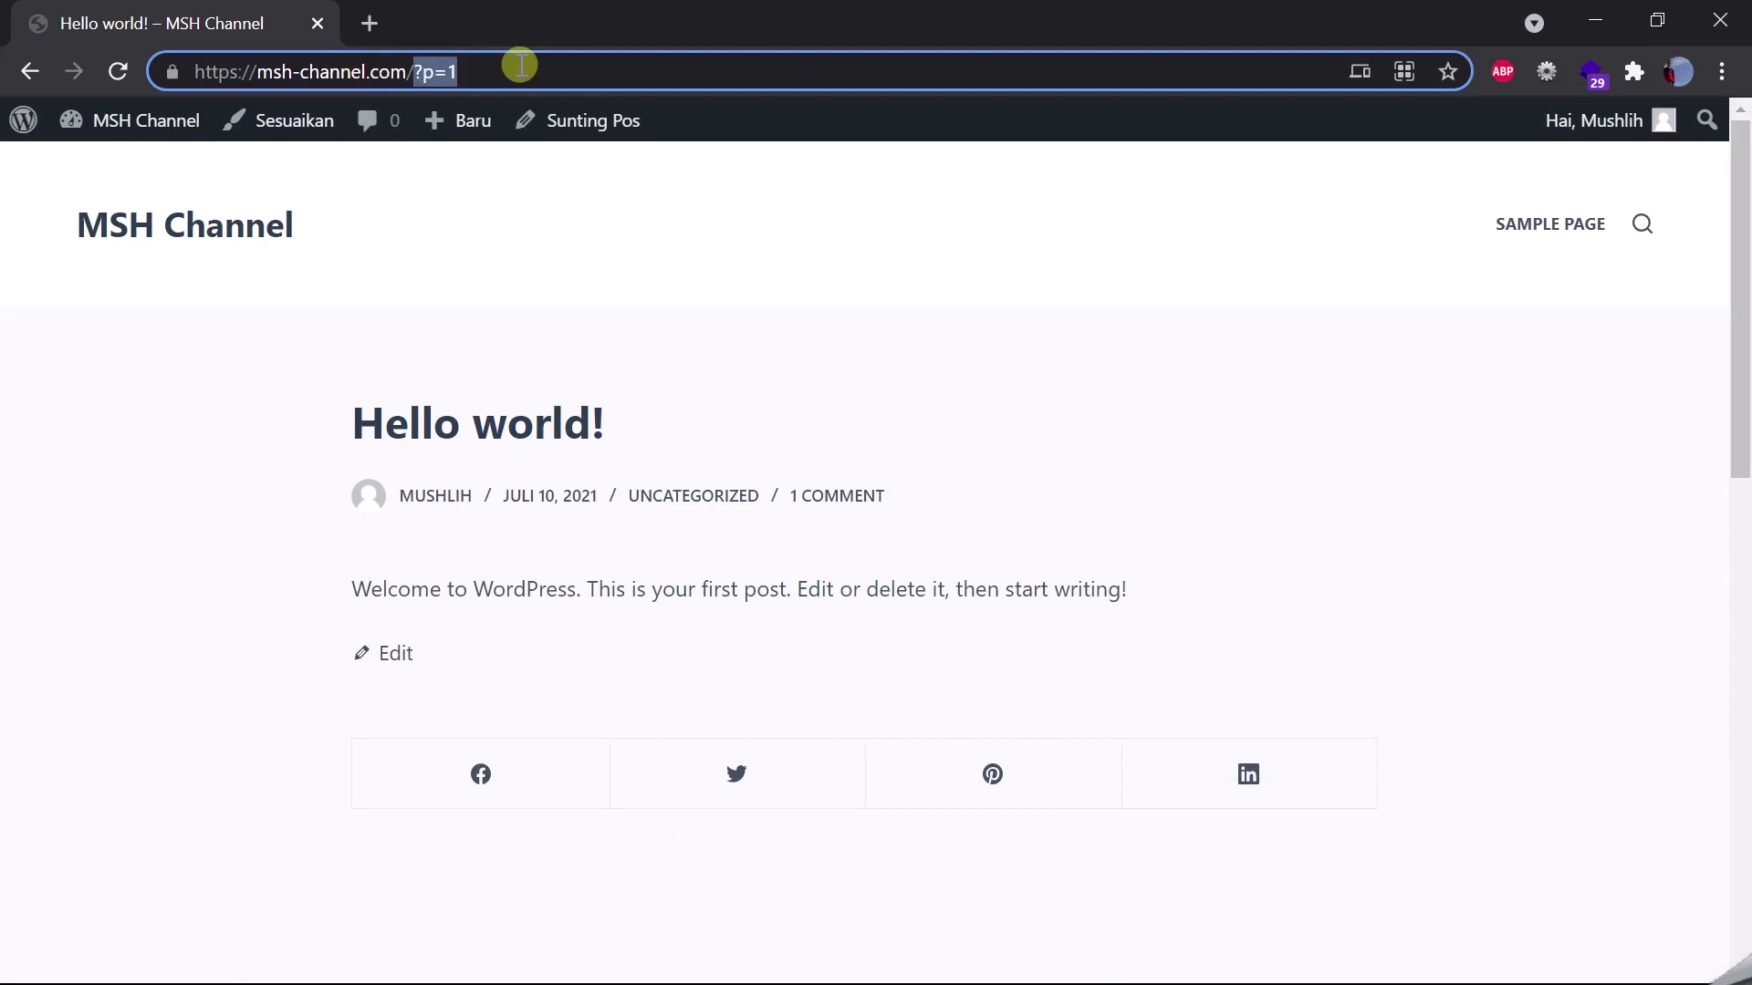
# Step: Open the MSH Channel site's dashboard in a new tab and go to its Permalink settings
pyautogui.rightClick(152, 128)
pyautogui.click(206, 148)
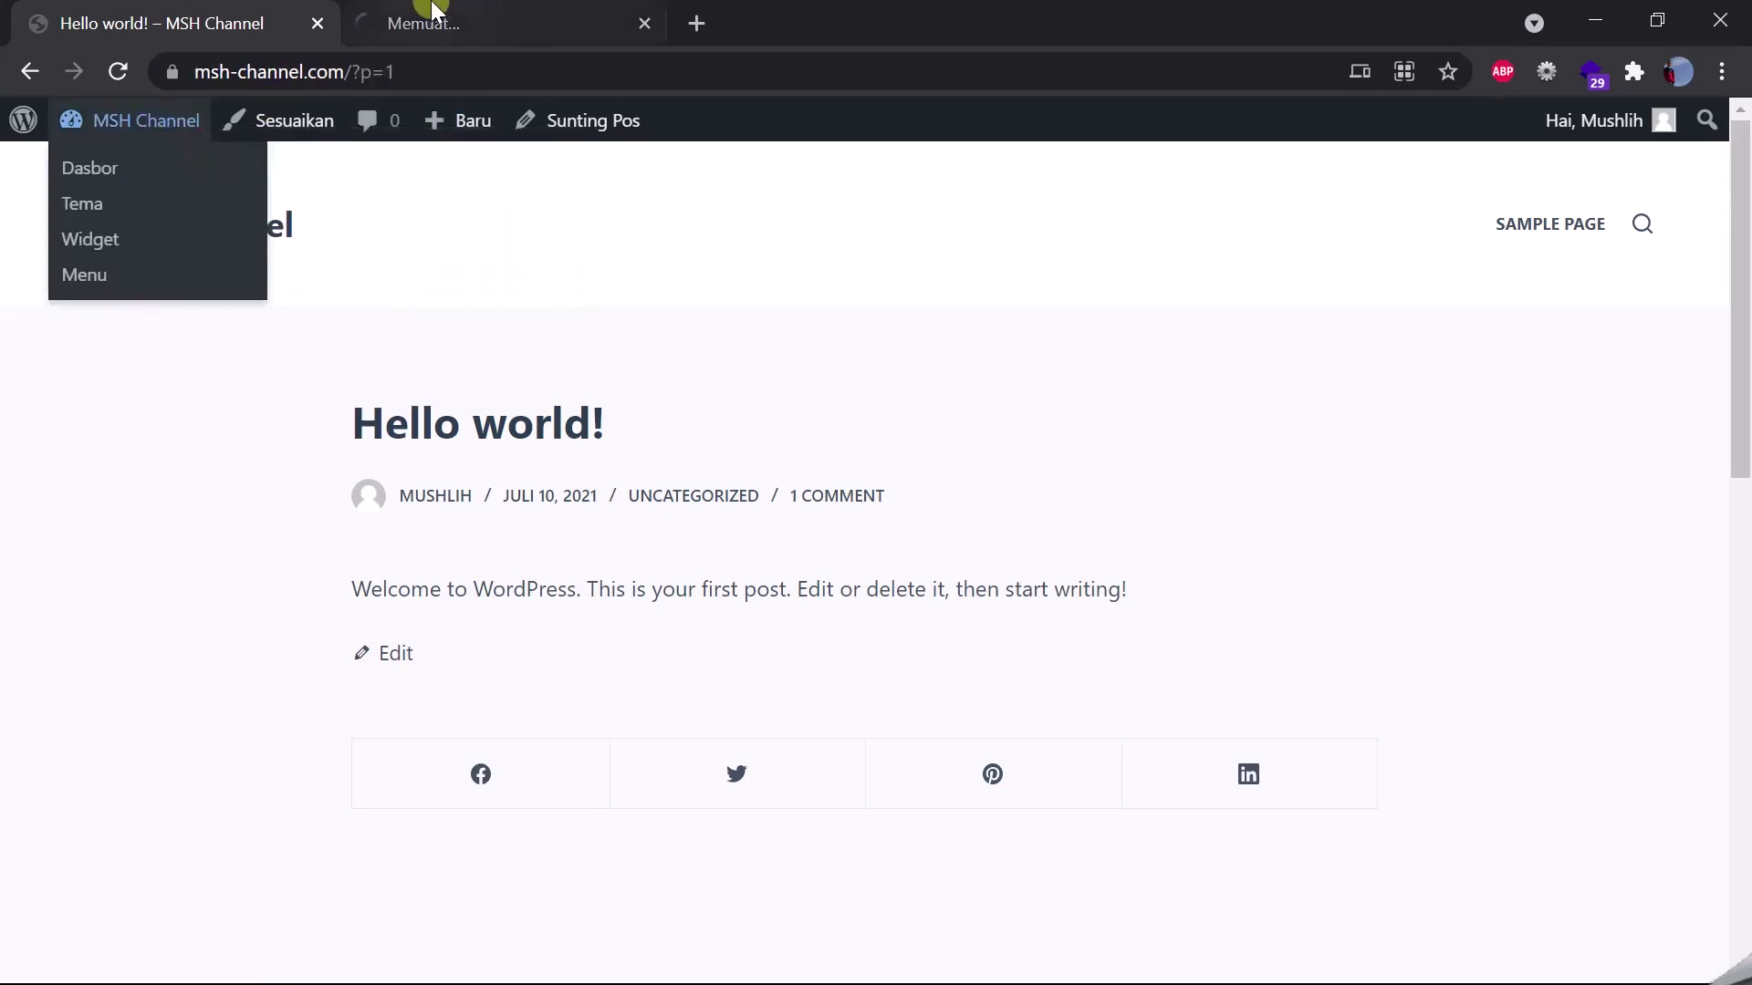
pyautogui.click(429, 23)
pyautogui.scroll(-3, 365, 620)
pyautogui.moveTo(156, 731)
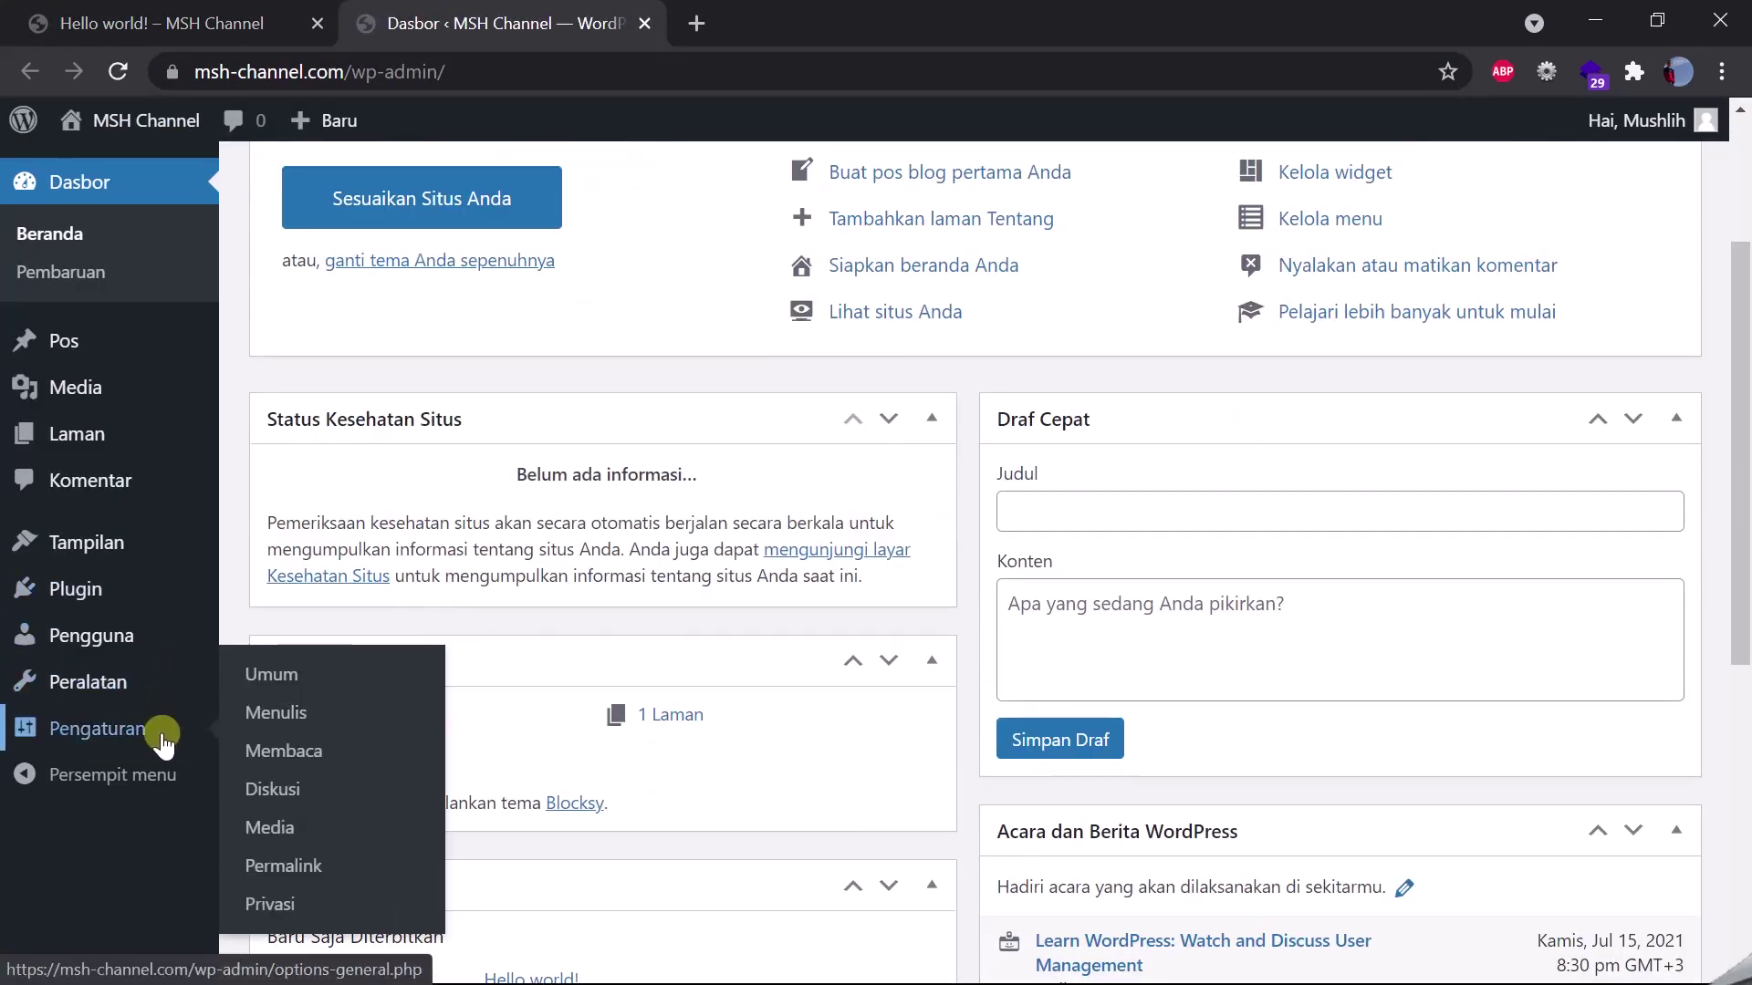
pyautogui.click(301, 867)
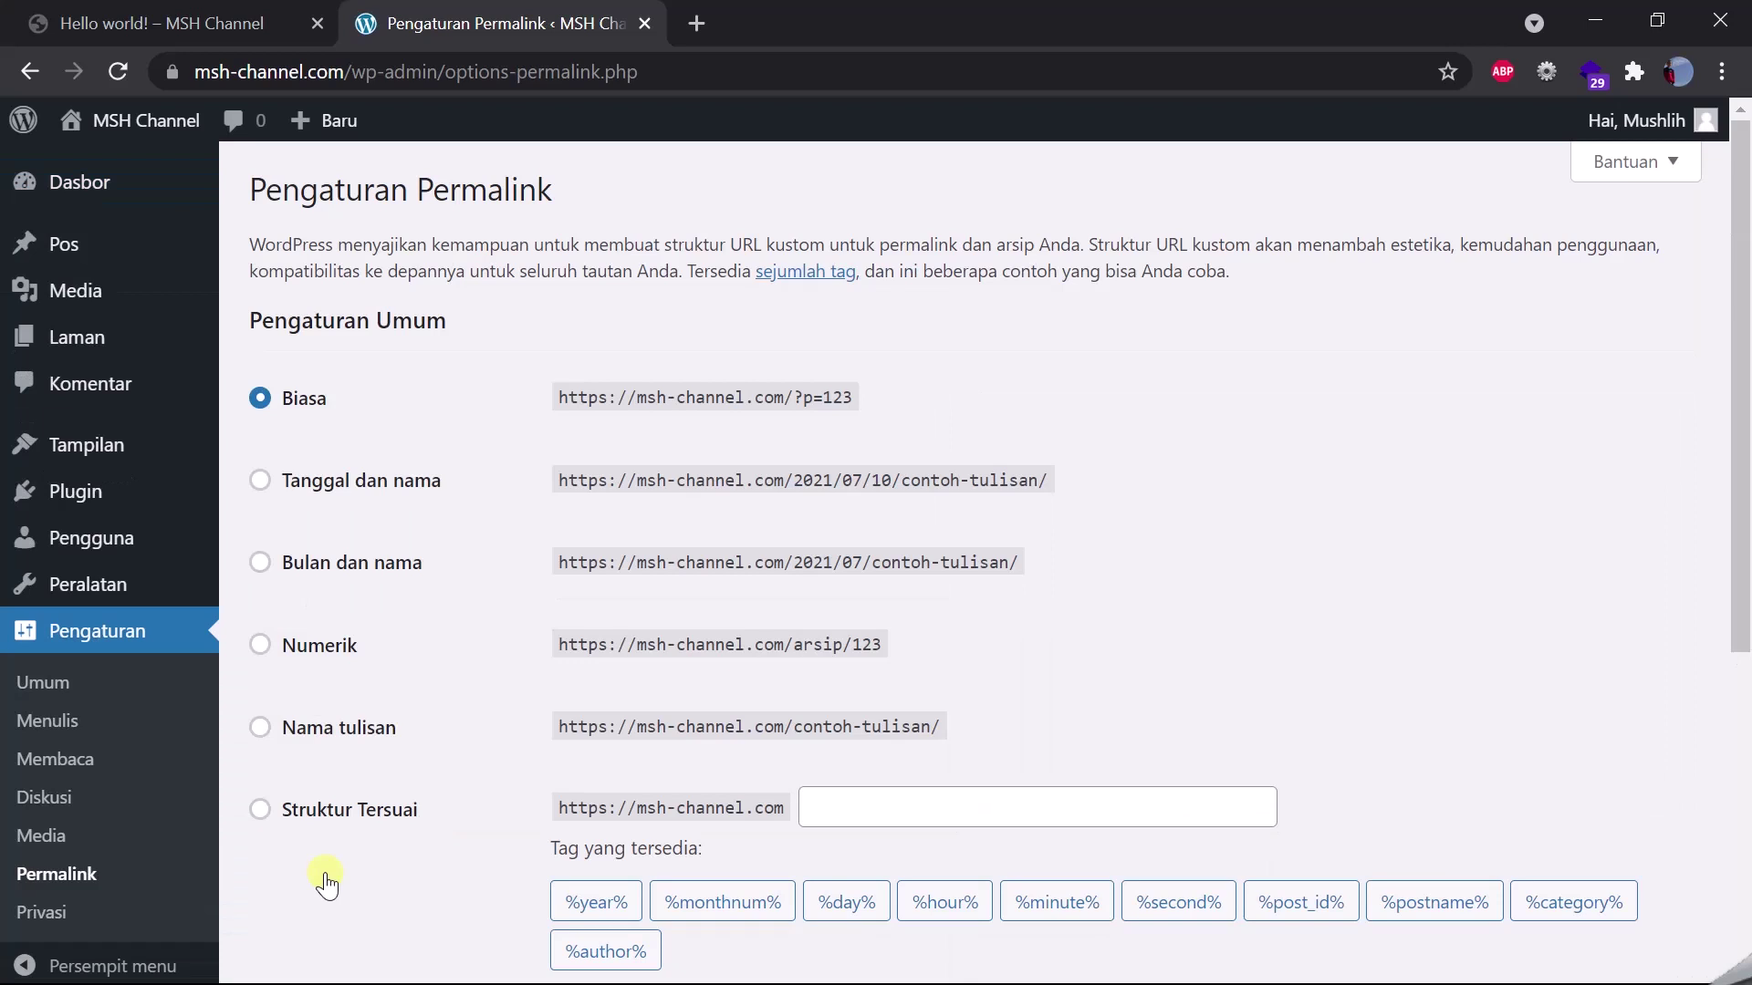
# Step: Set the site's permalink structure to "Tanggal dan nama" and save the changes
pyautogui.scroll(-1, 414, 506)
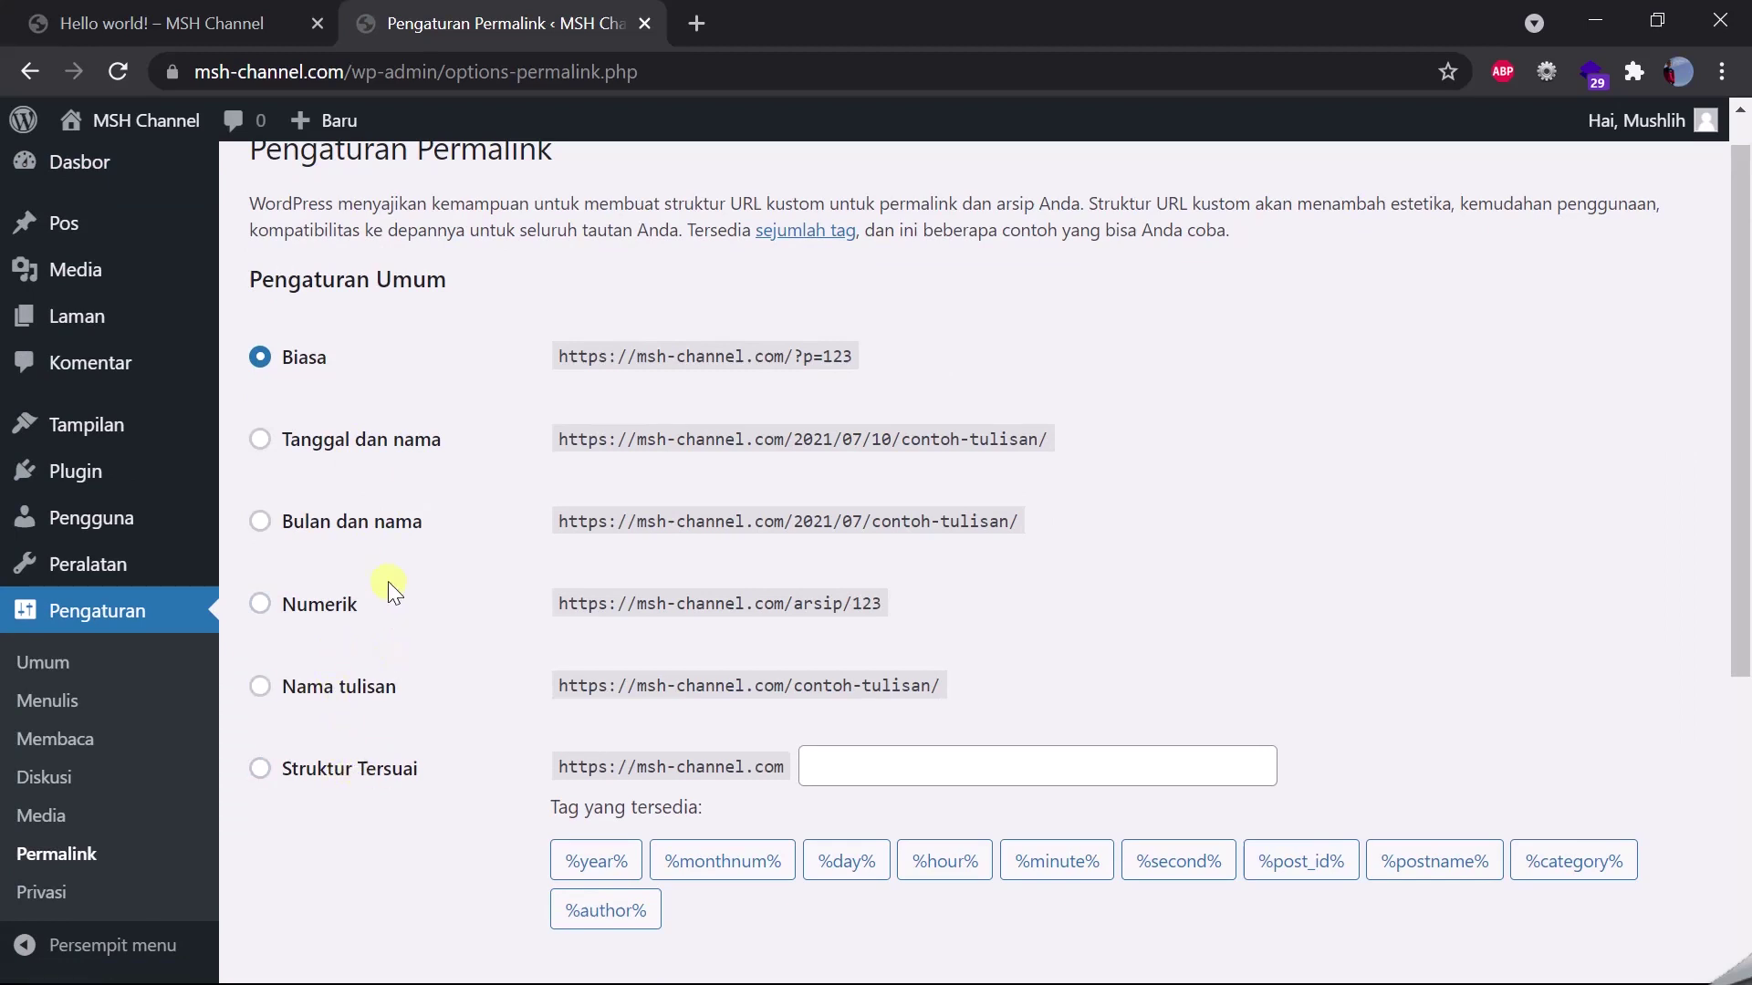
pyautogui.click(382, 448)
pyautogui.scroll(-1, 383, 449)
pyautogui.scroll(-1, 382, 446)
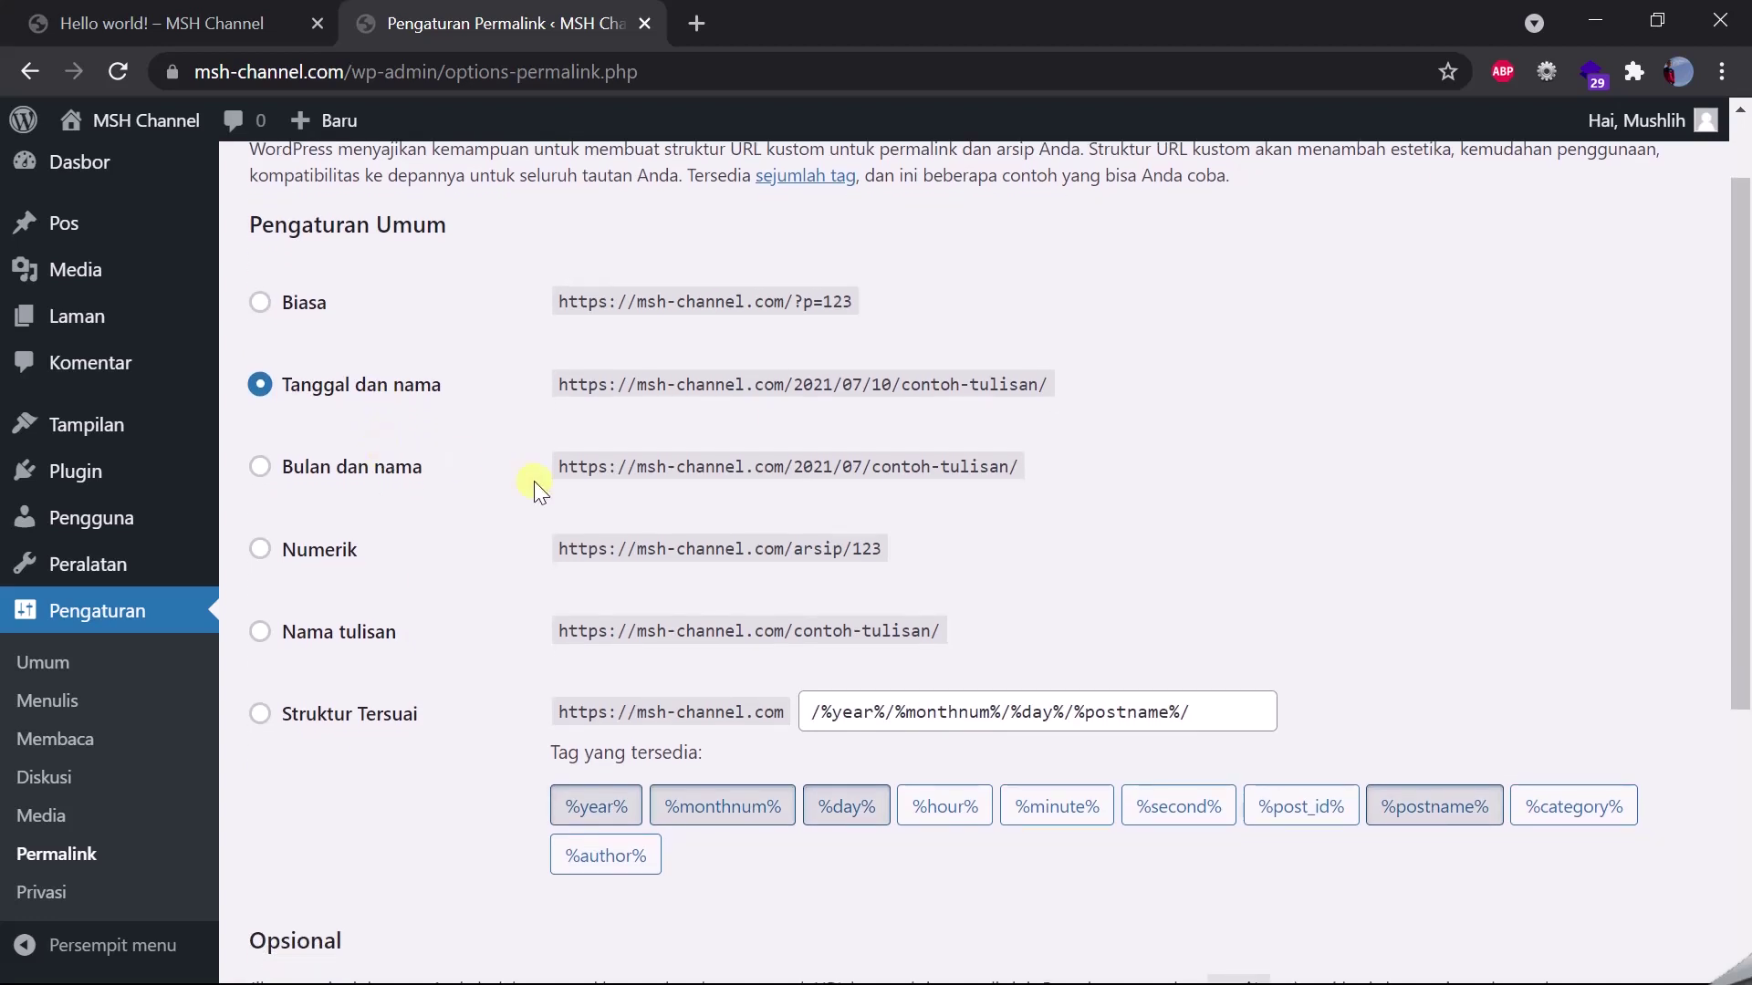
pyautogui.scroll(-5, 533, 479)
pyautogui.click(338, 842)
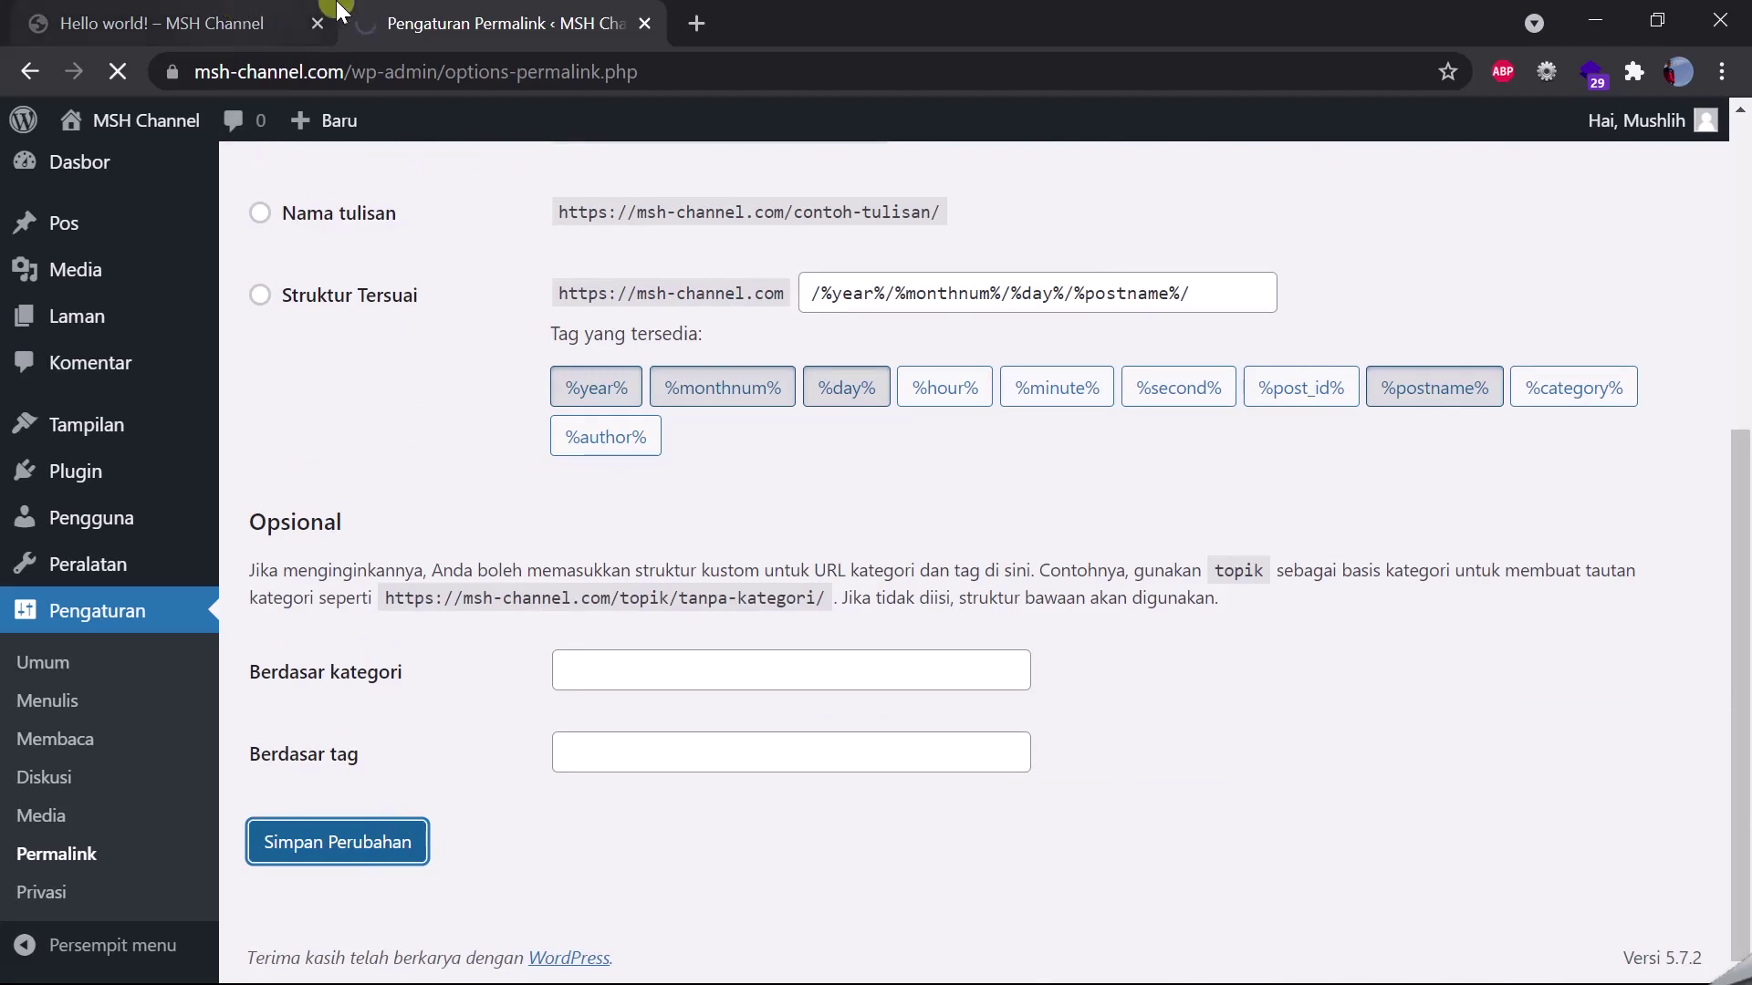
# Step: Reopen the Hello world! post from the site's home page and highlight the date-and-name path in its address
pyautogui.click(273, 13)
pyautogui.click(197, 230)
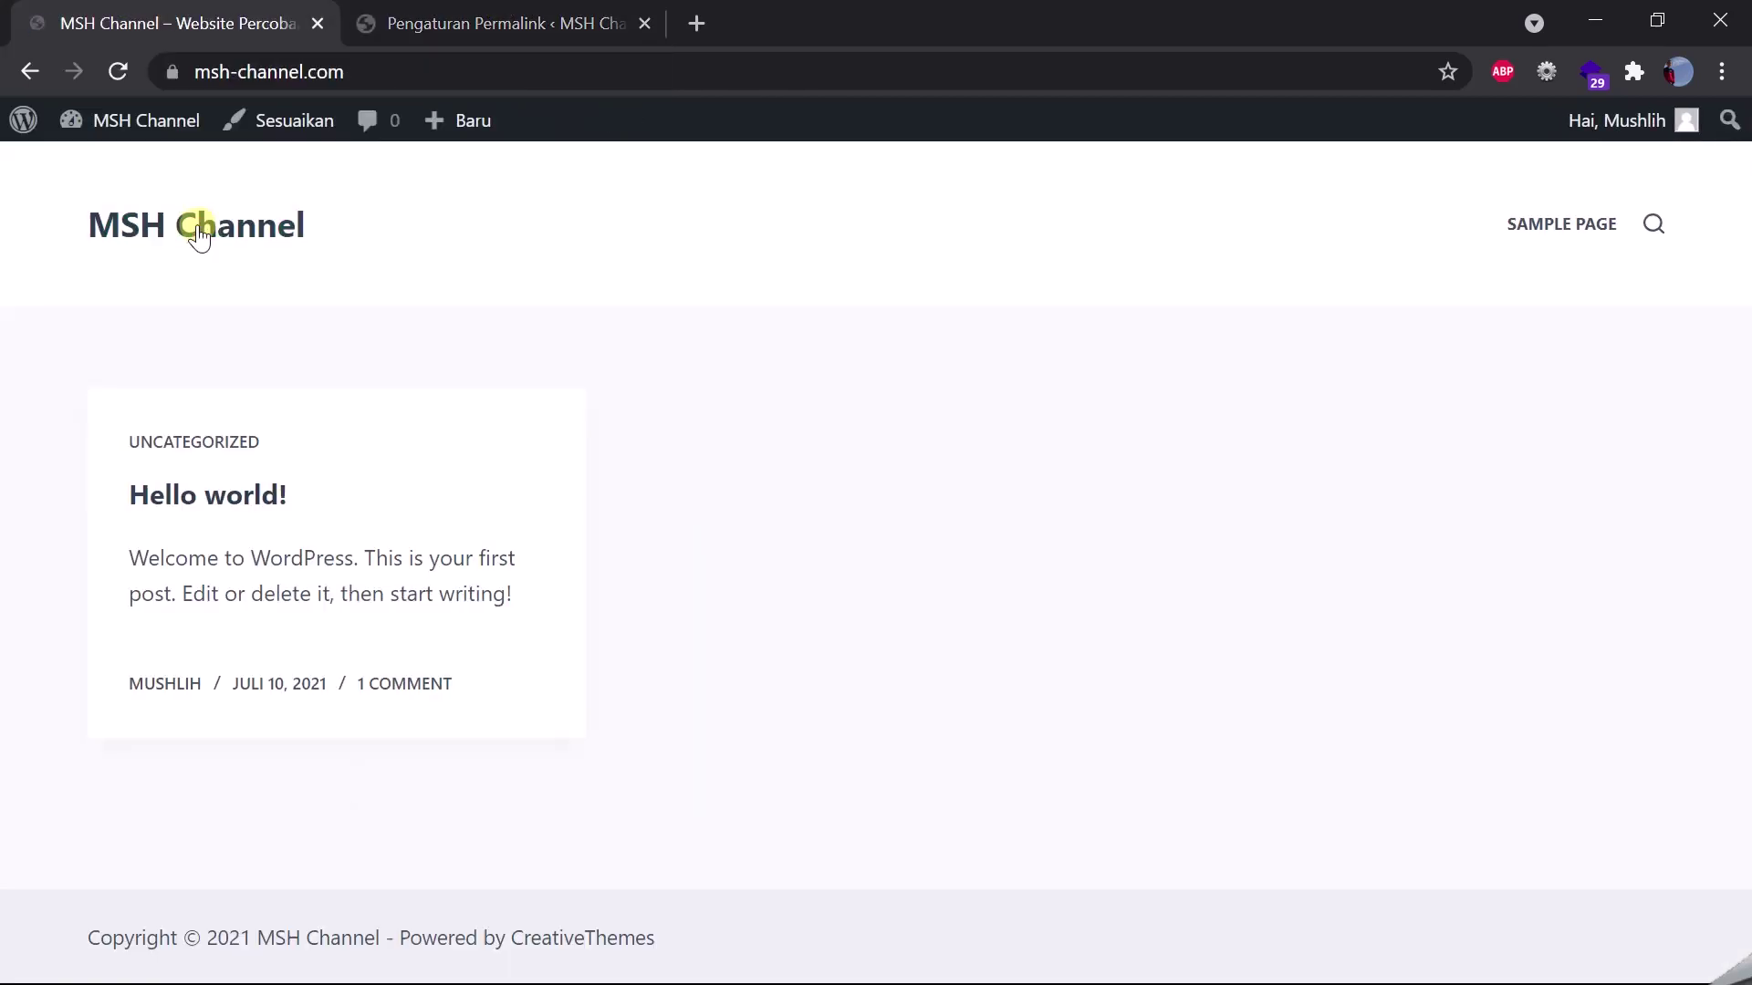
pyautogui.click(223, 500)
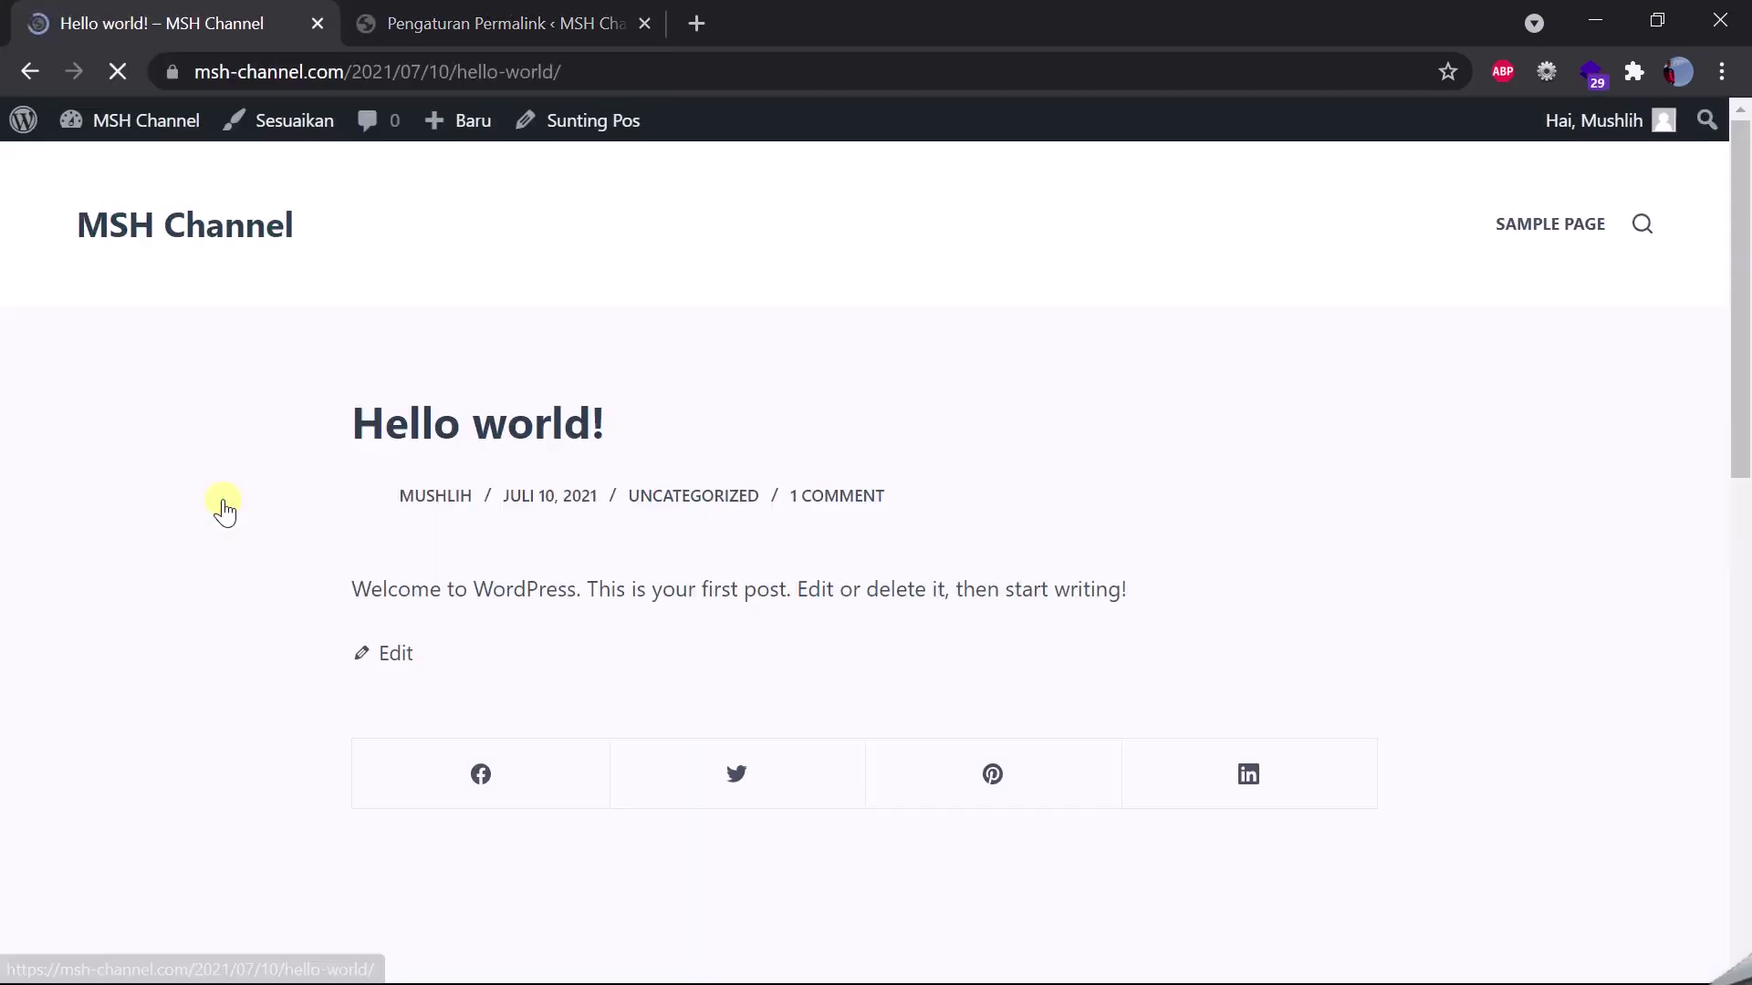
pyautogui.moveTo(348, 71); pyautogui.dragTo(1004, 28)
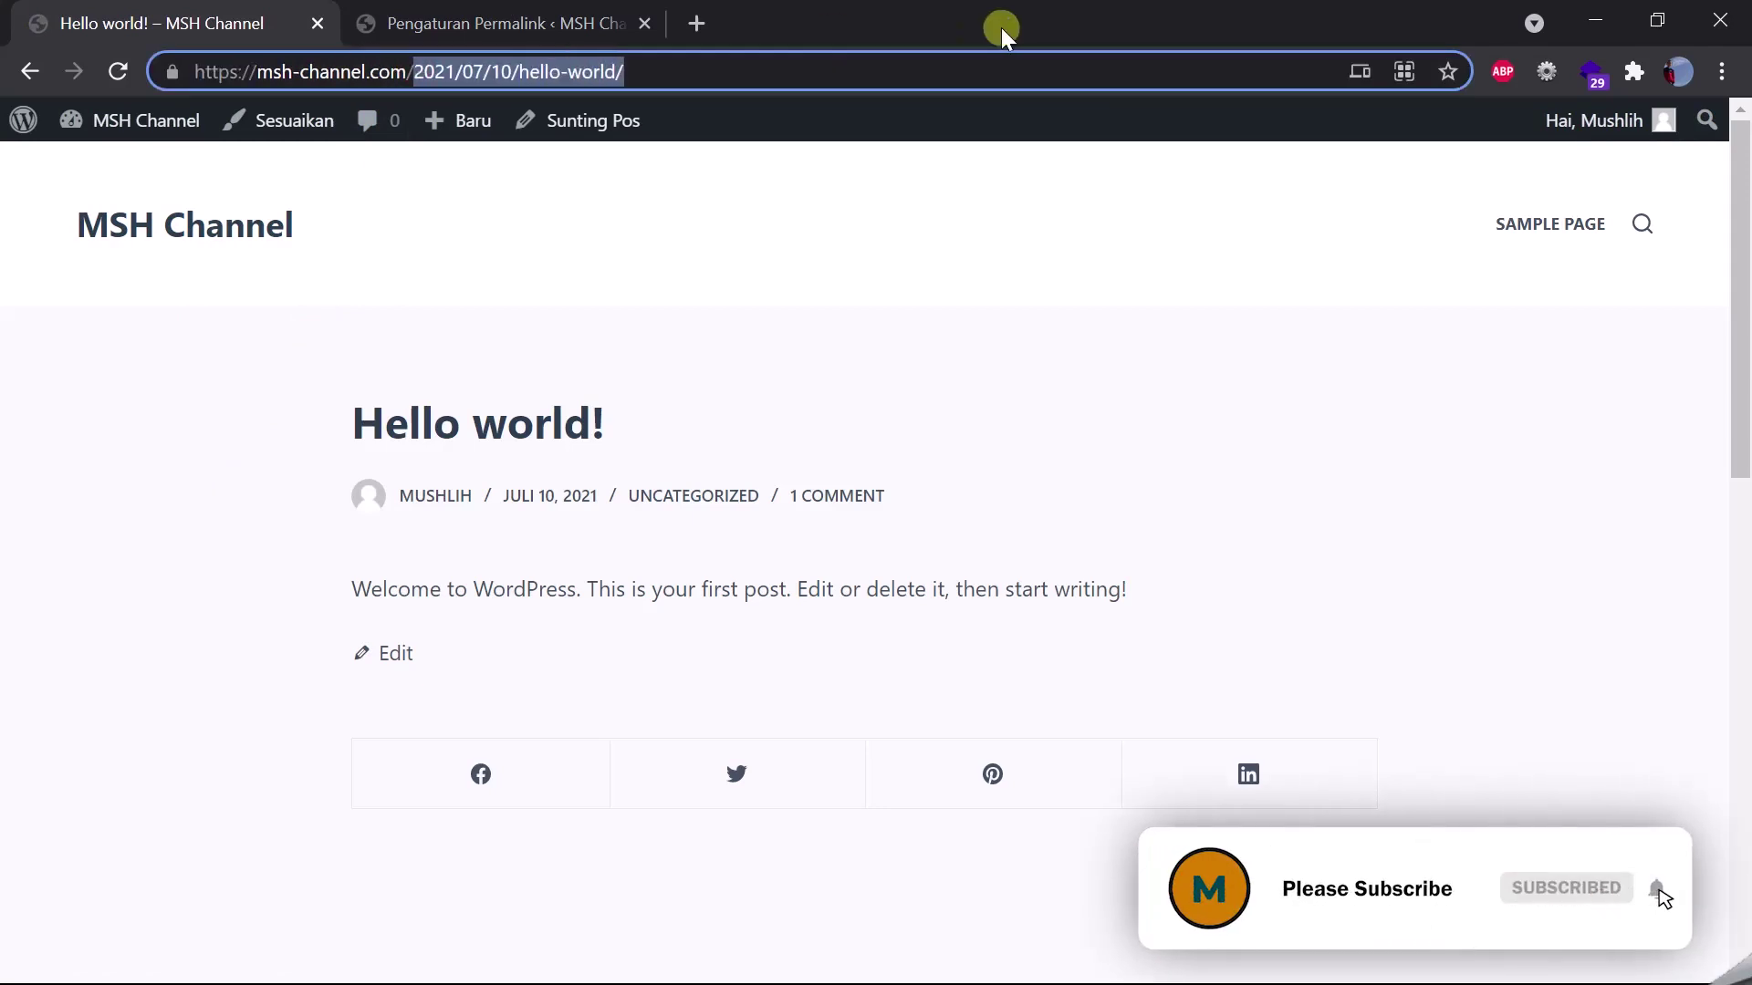
# Step: Switch the site's permalink structure to "Nama tulisan" in the Permalink settings and save the changes
pyautogui.click(486, 7)
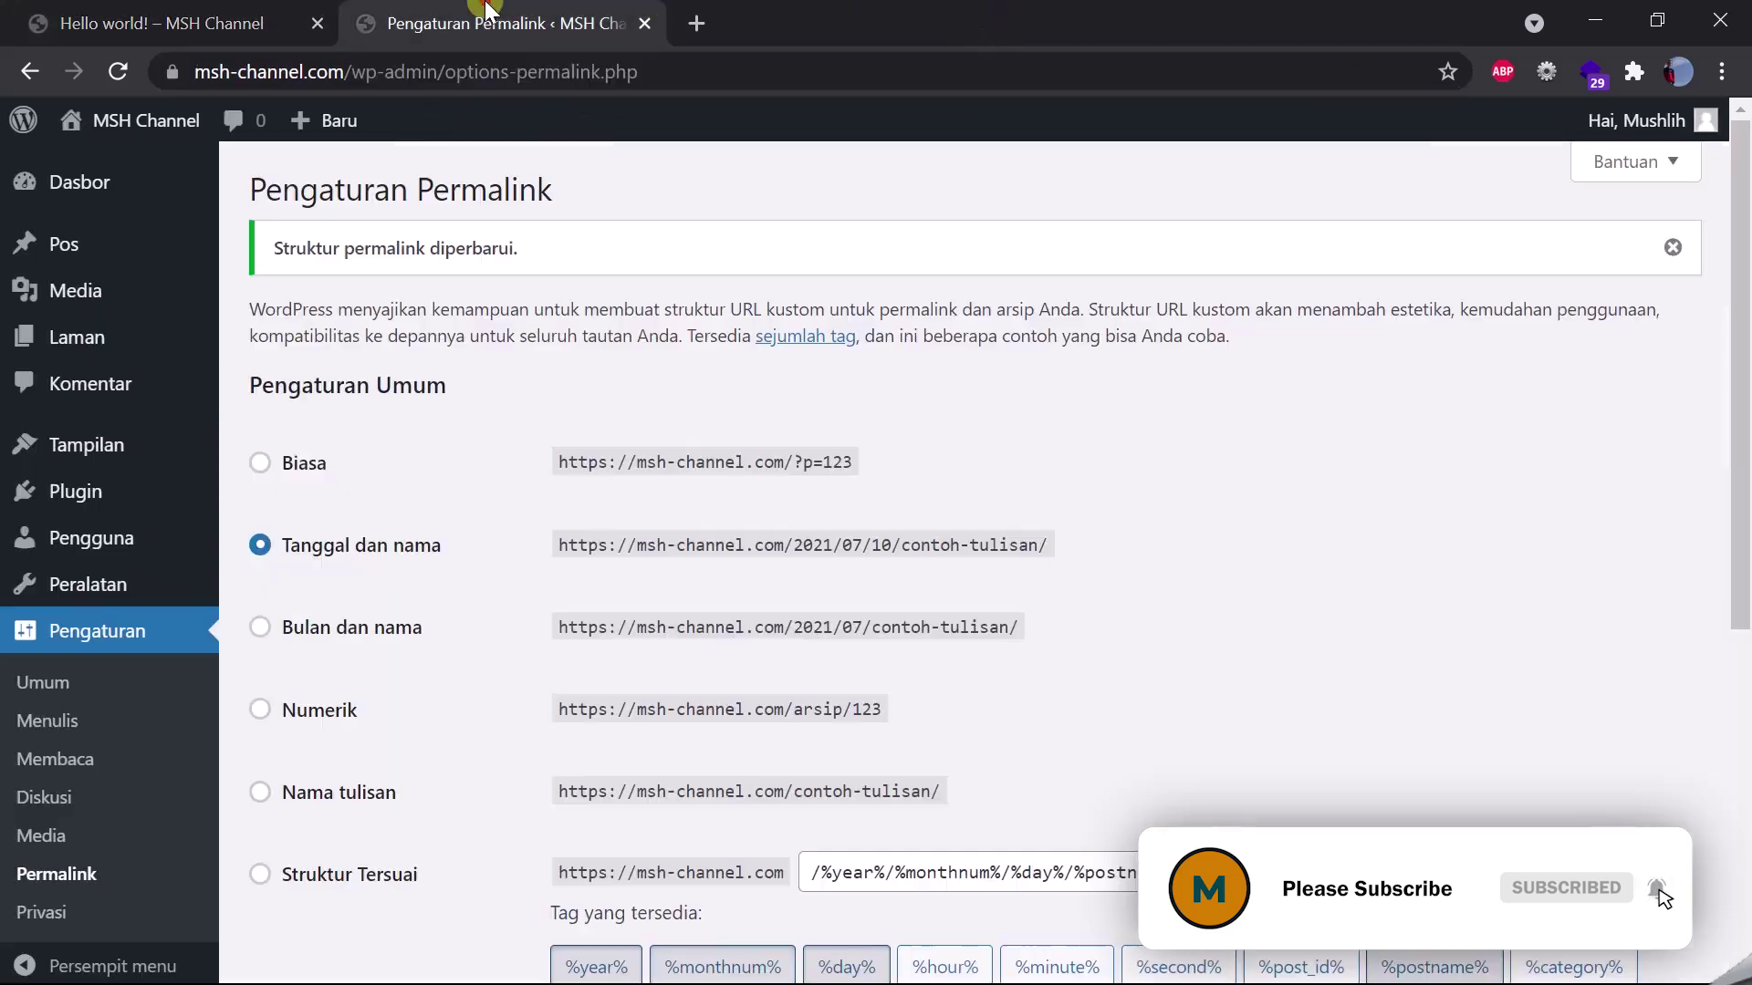
pyautogui.scroll(-2, 560, 511)
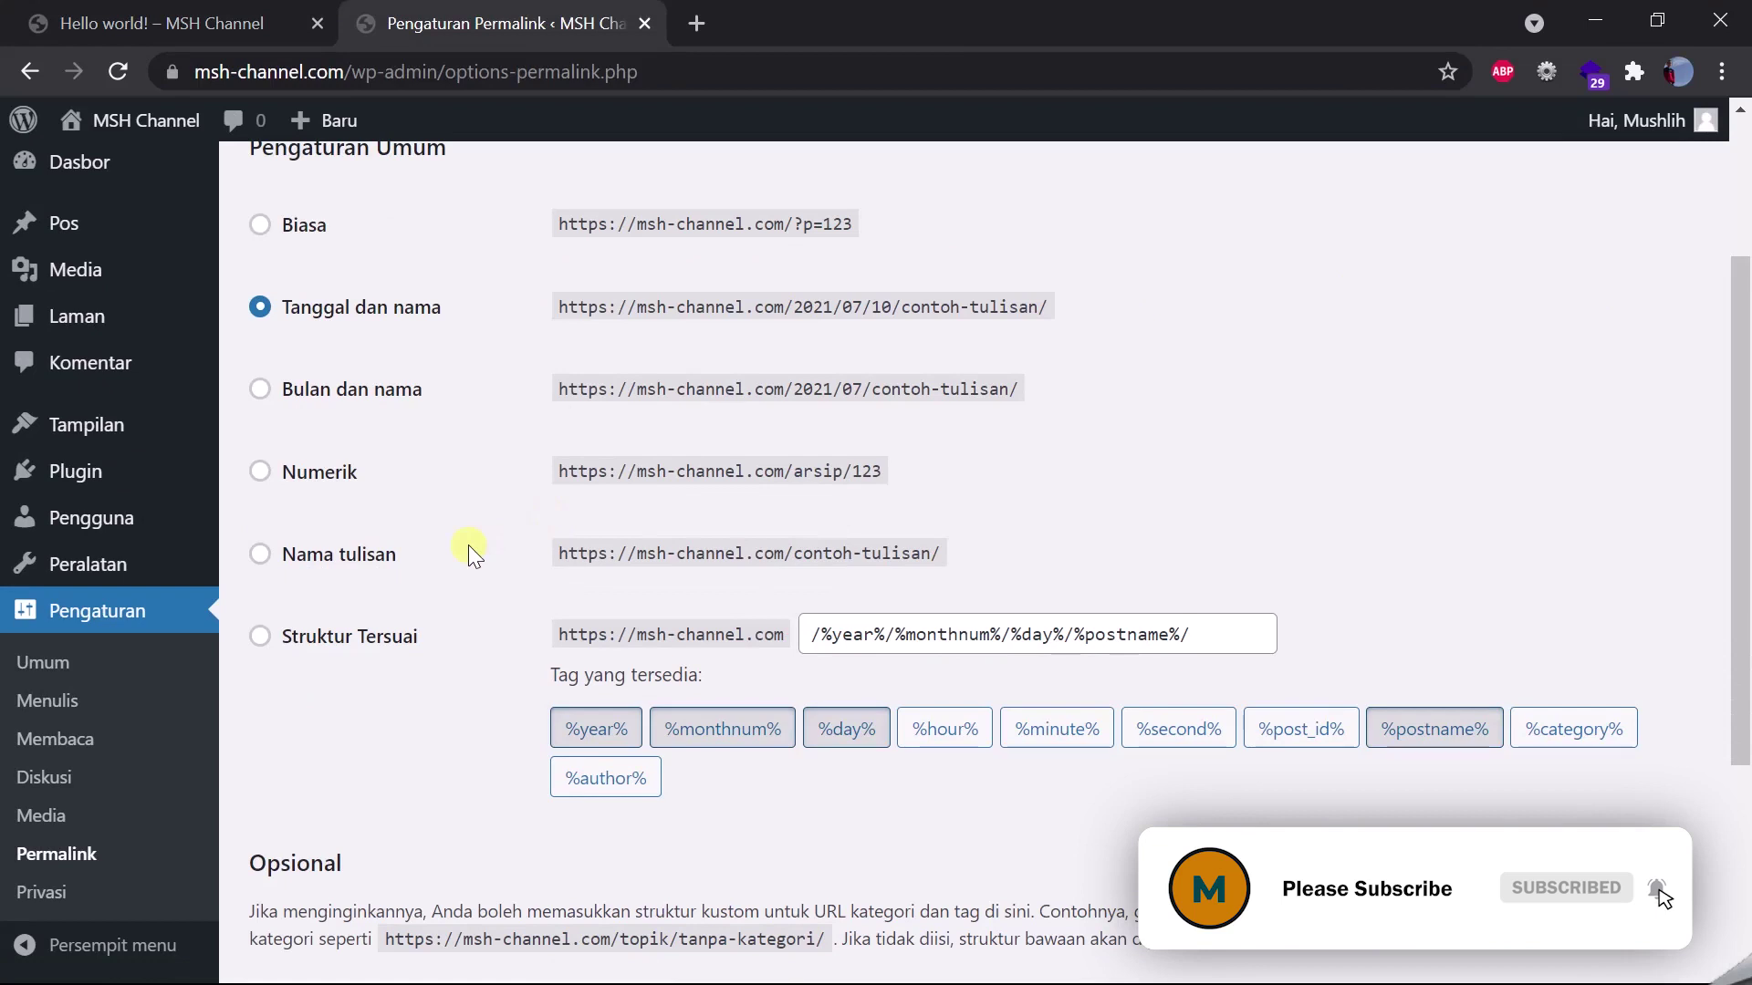
pyautogui.click(391, 556)
pyautogui.scroll(-3, 698, 704)
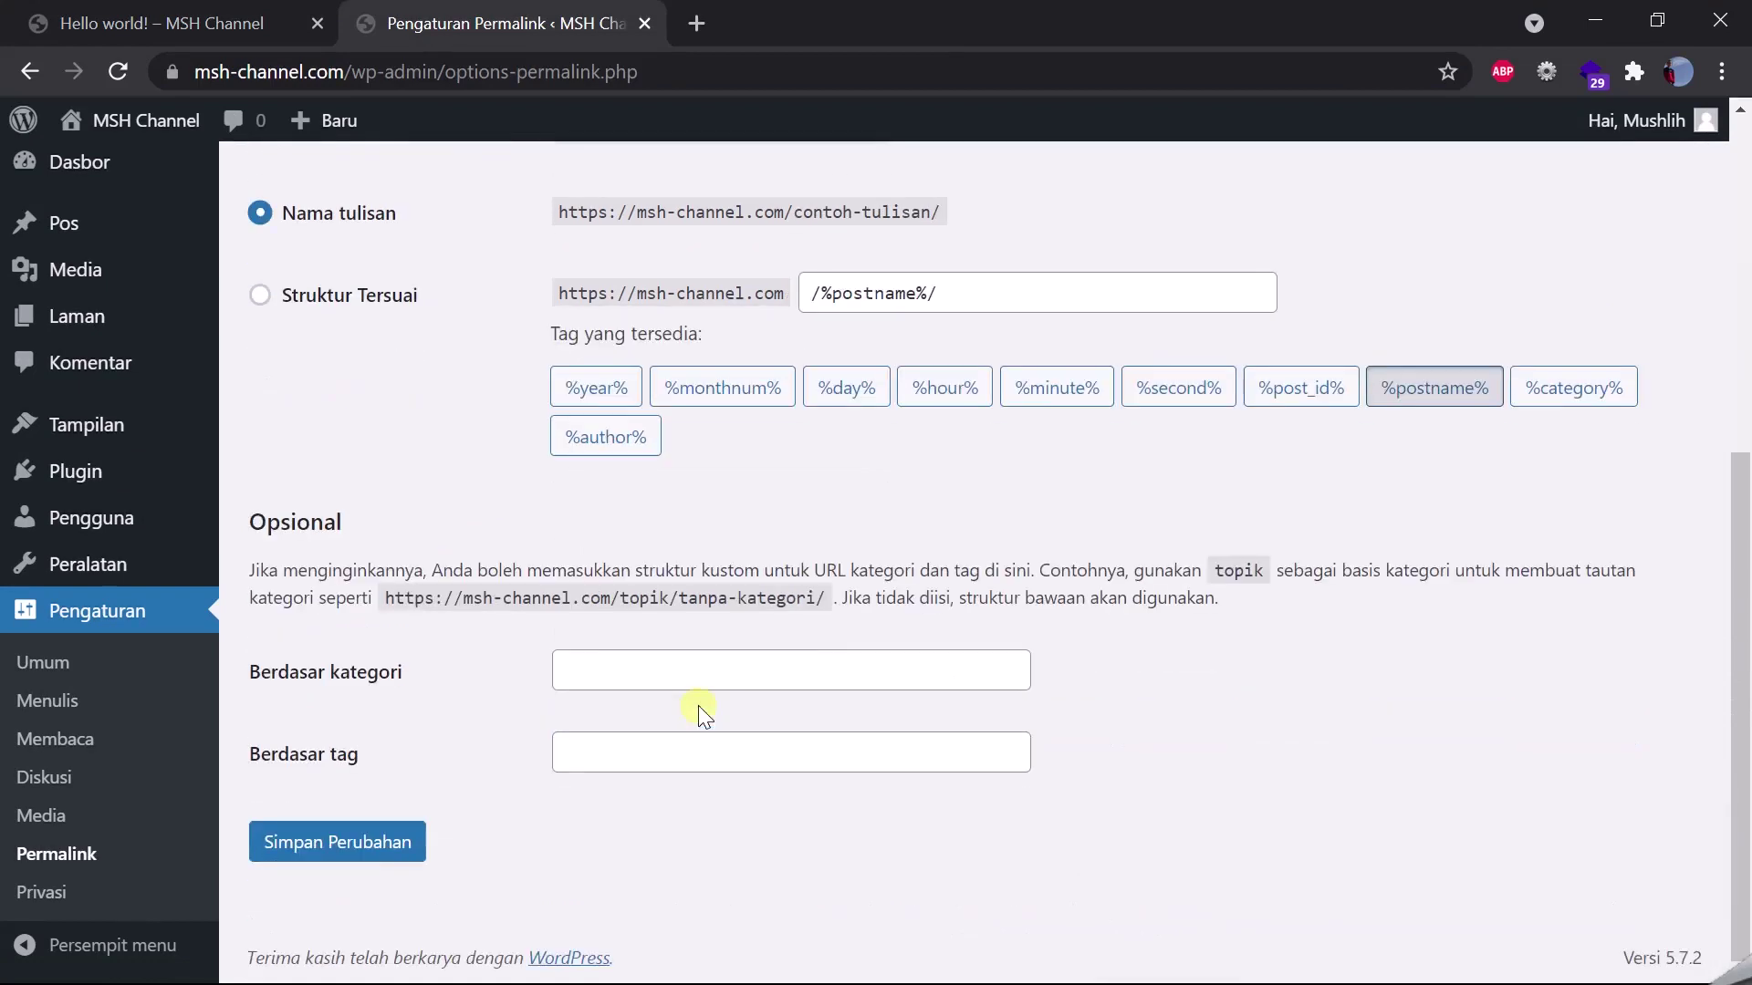
pyautogui.click(354, 812)
# Step: Load the Hello world! post again from the home page and highlight the post-name path in its address
pyautogui.click(249, 14)
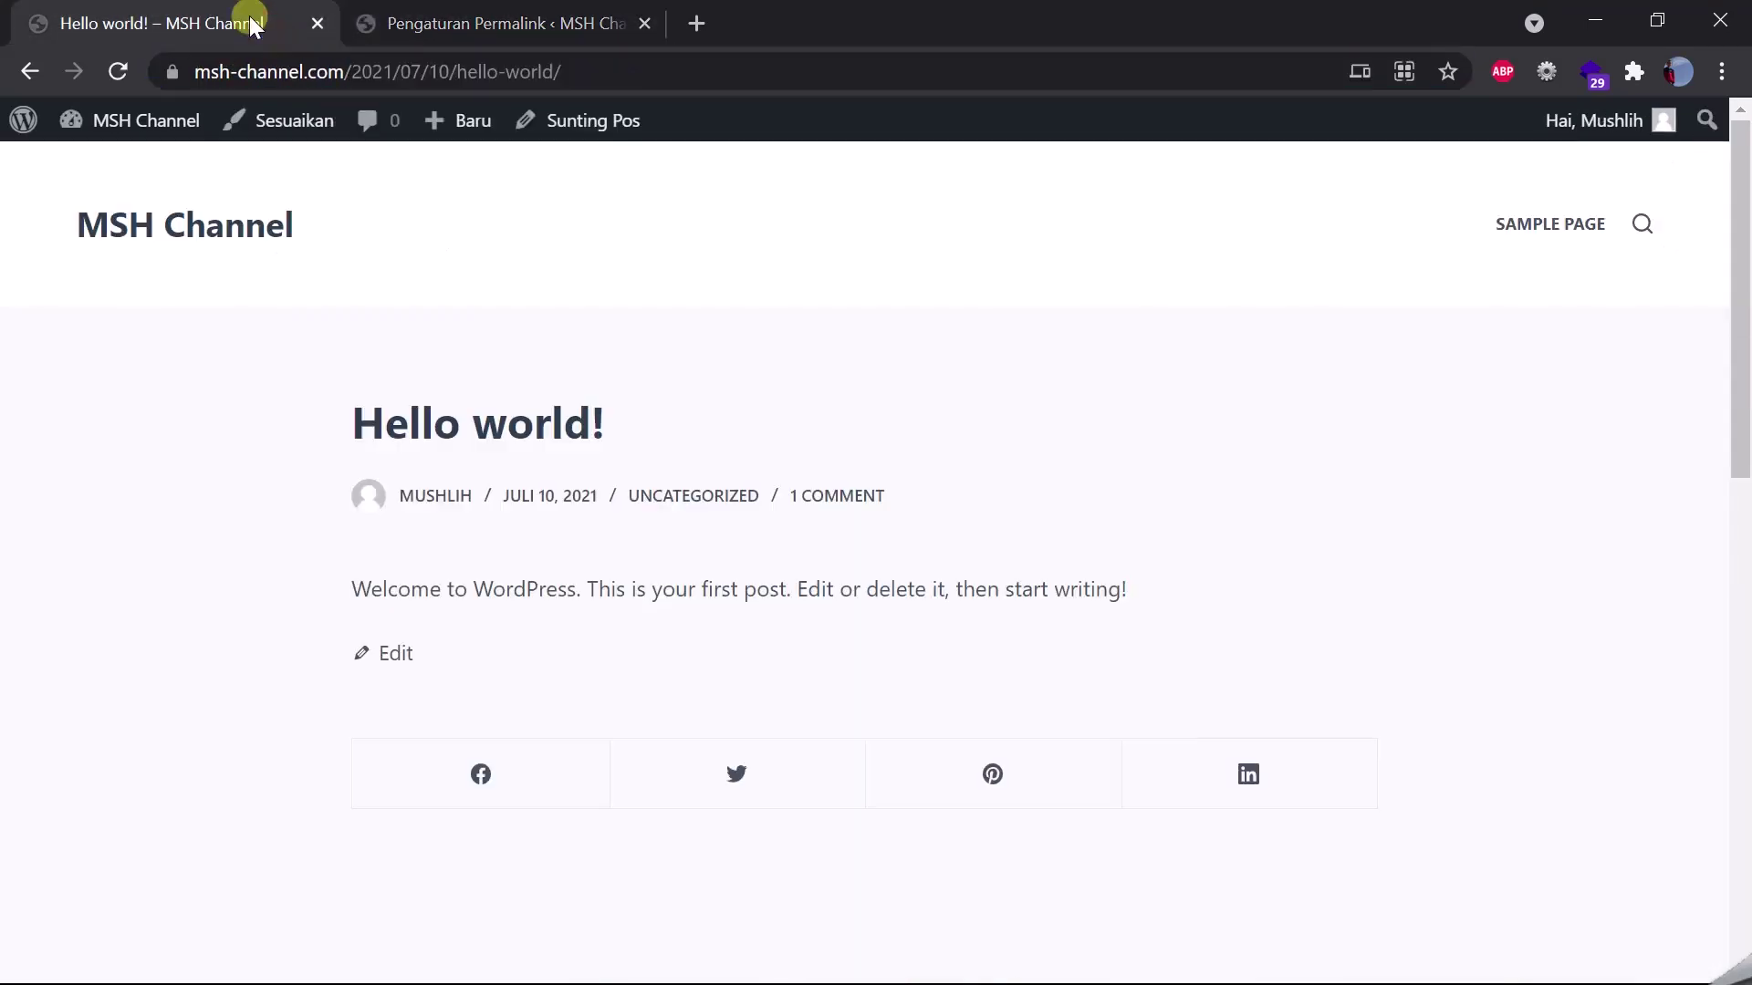
pyautogui.click(203, 217)
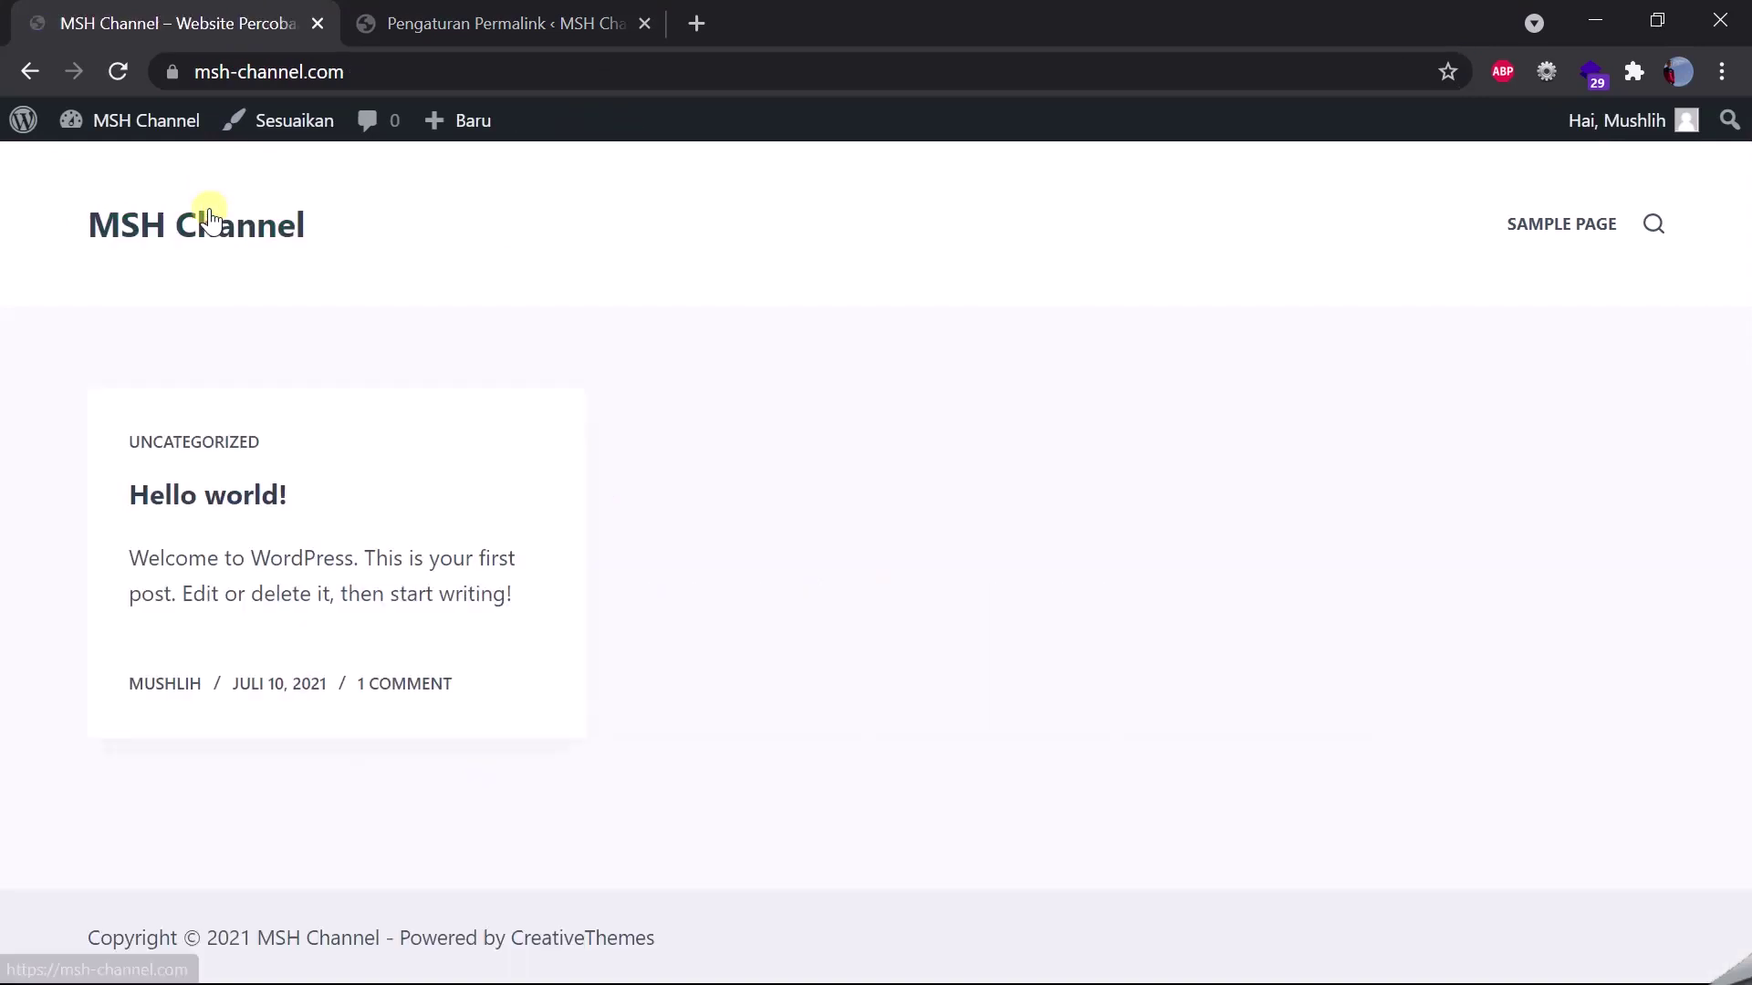
pyautogui.click(270, 493)
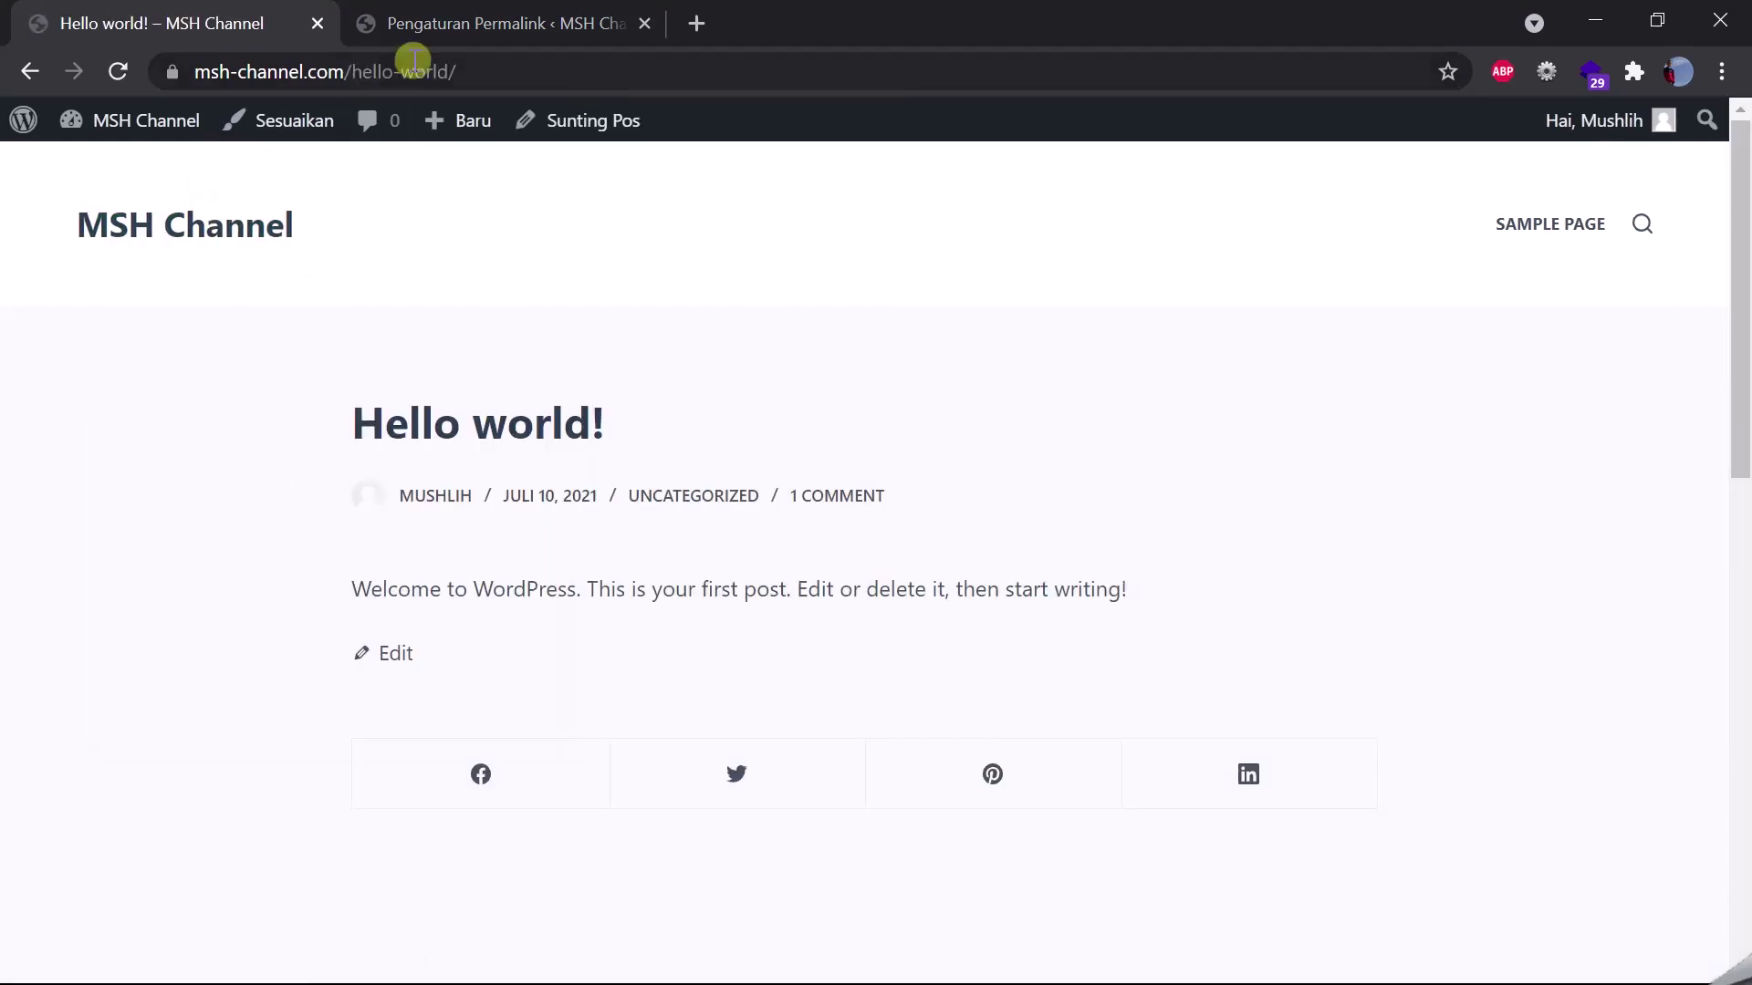
pyautogui.moveTo(362, 79); pyautogui.dragTo(561, 41)
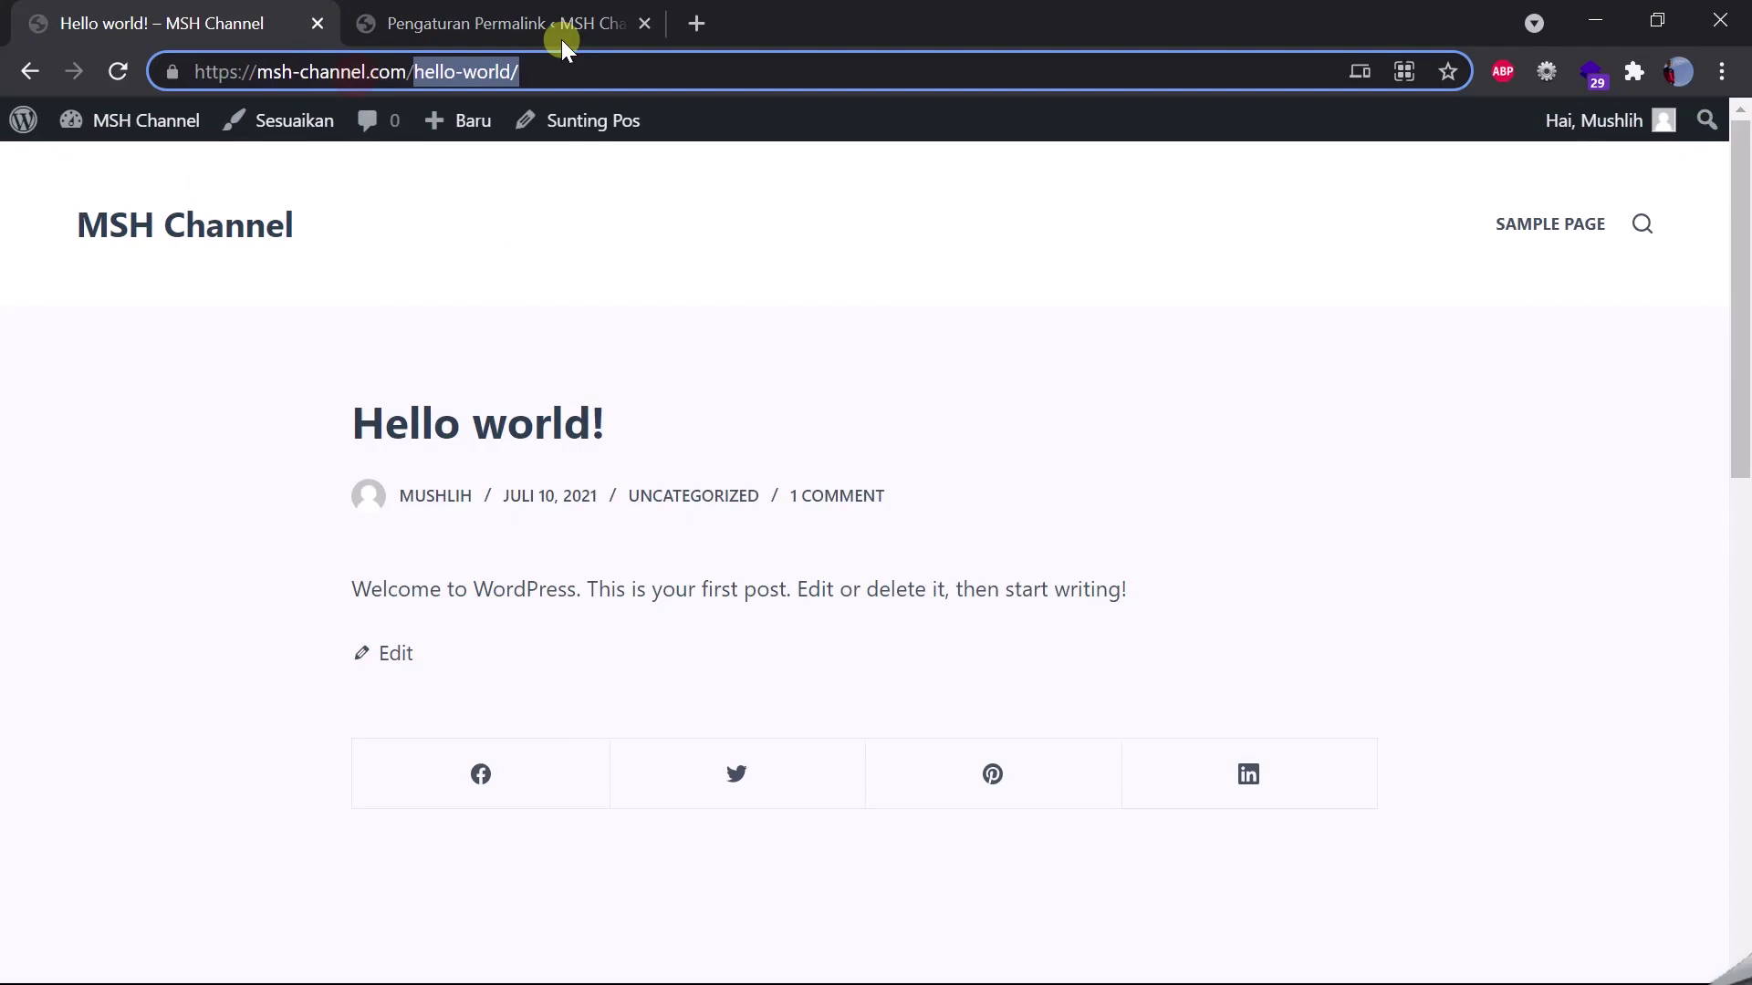
# Step: Replace the custom permalink structure (Struktur Tersuai) with /%category%/%postname%/ using the available tags and save the changes
pyautogui.click(562, 40)
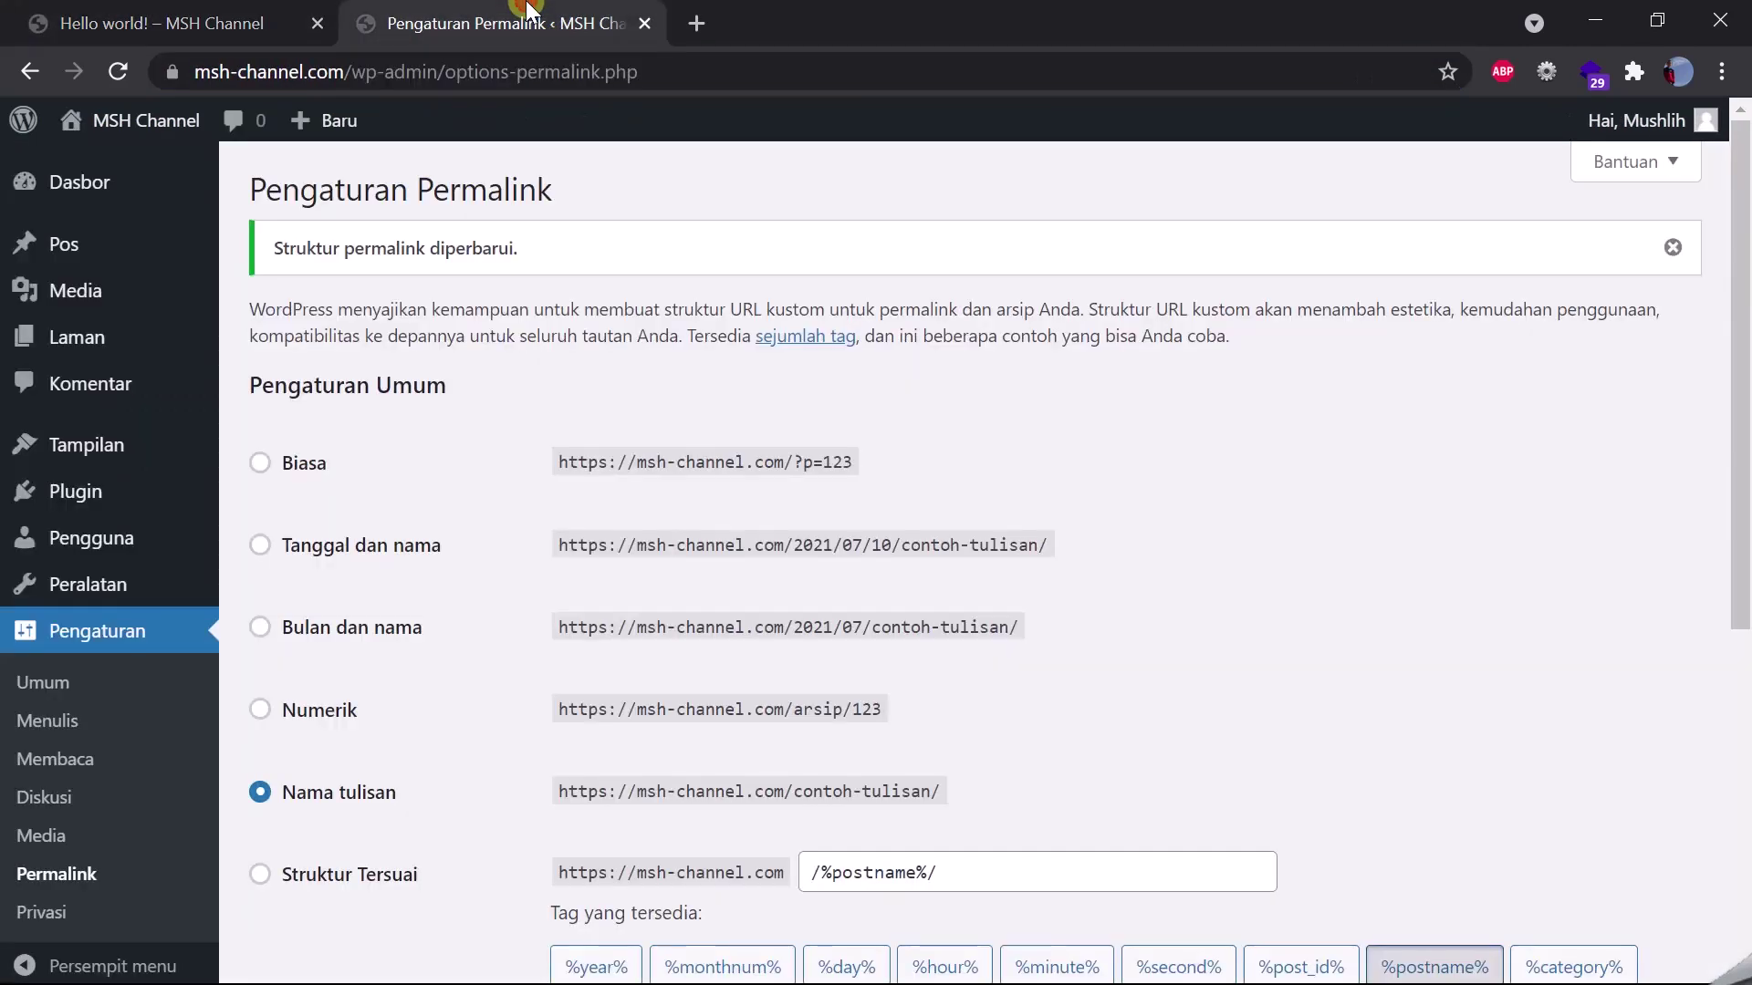
pyautogui.scroll(-5, 662, 571)
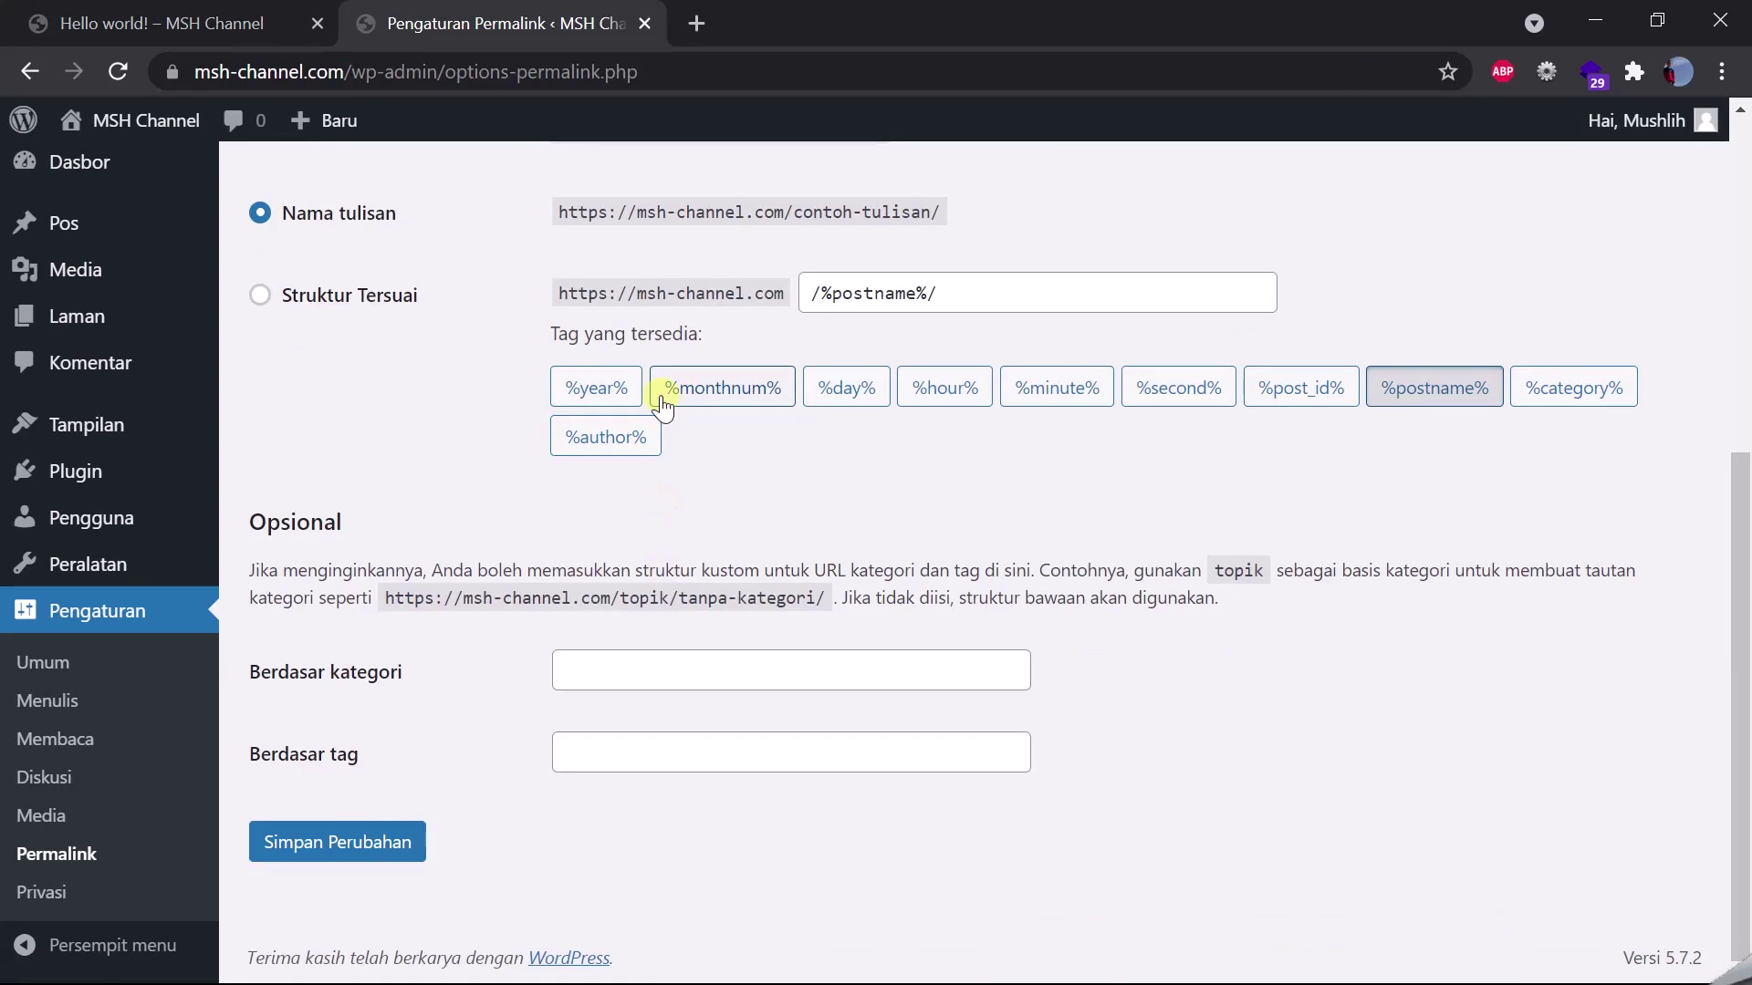
pyautogui.scroll(1, 663, 406)
pyautogui.click(1028, 383)
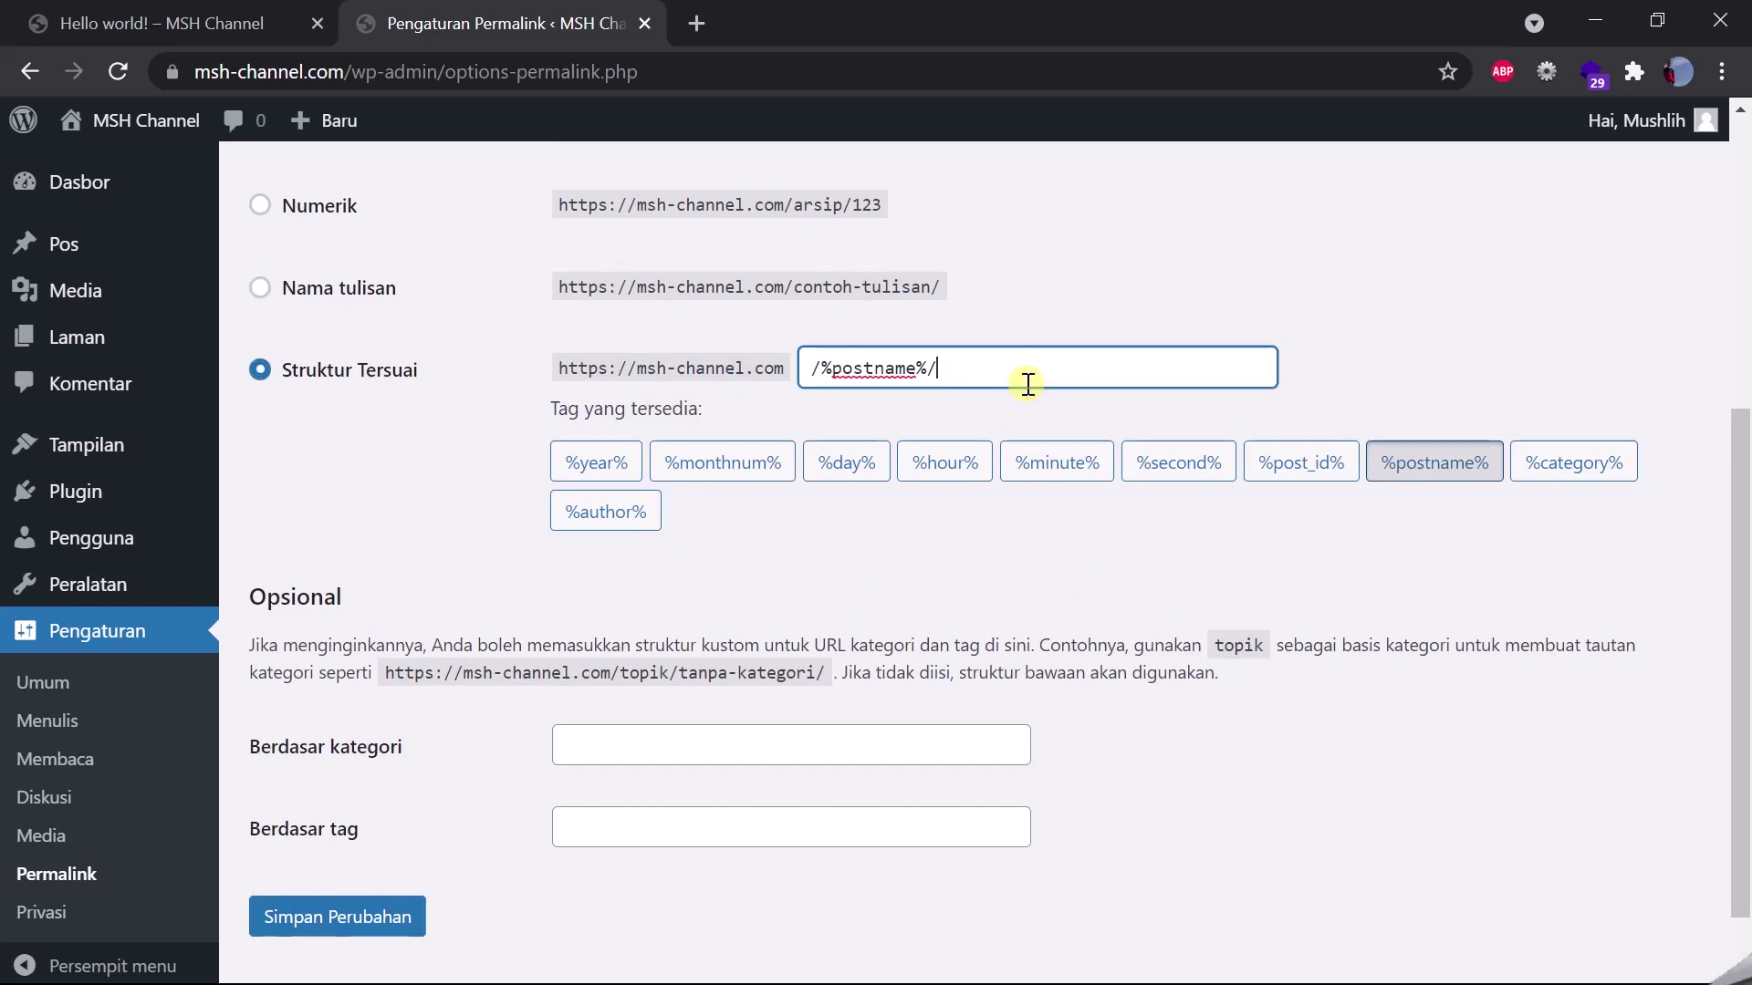
pyautogui.press('BackSpace')
pyautogui.press('BackSpace')
pyautogui.press('BackSpace')
pyautogui.press('BackSpace')
pyautogui.press('BackSpace')
pyautogui.press('BackSpace')
pyautogui.press('BackSpace')
pyautogui.press('BackSpace')
pyautogui.press('BackSpace')
pyautogui.press('BackSpace')
pyautogui.press('BackSpace')
pyautogui.press('BackSpace')
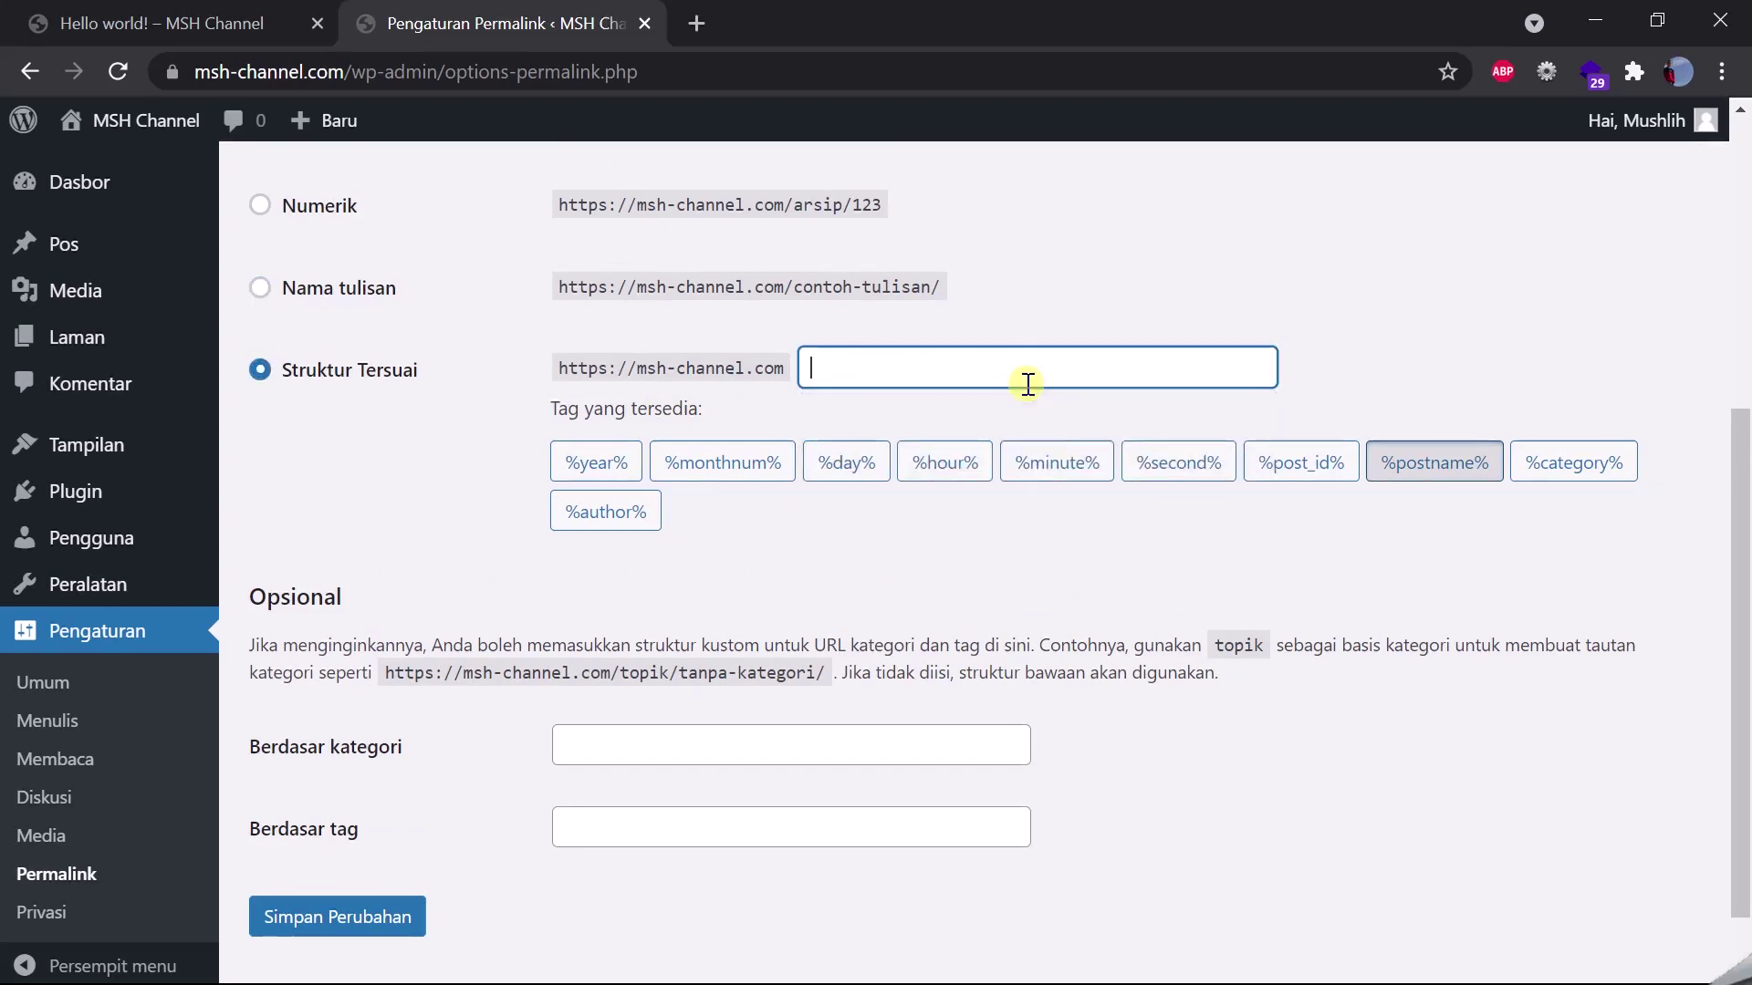
pyautogui.click(1542, 474)
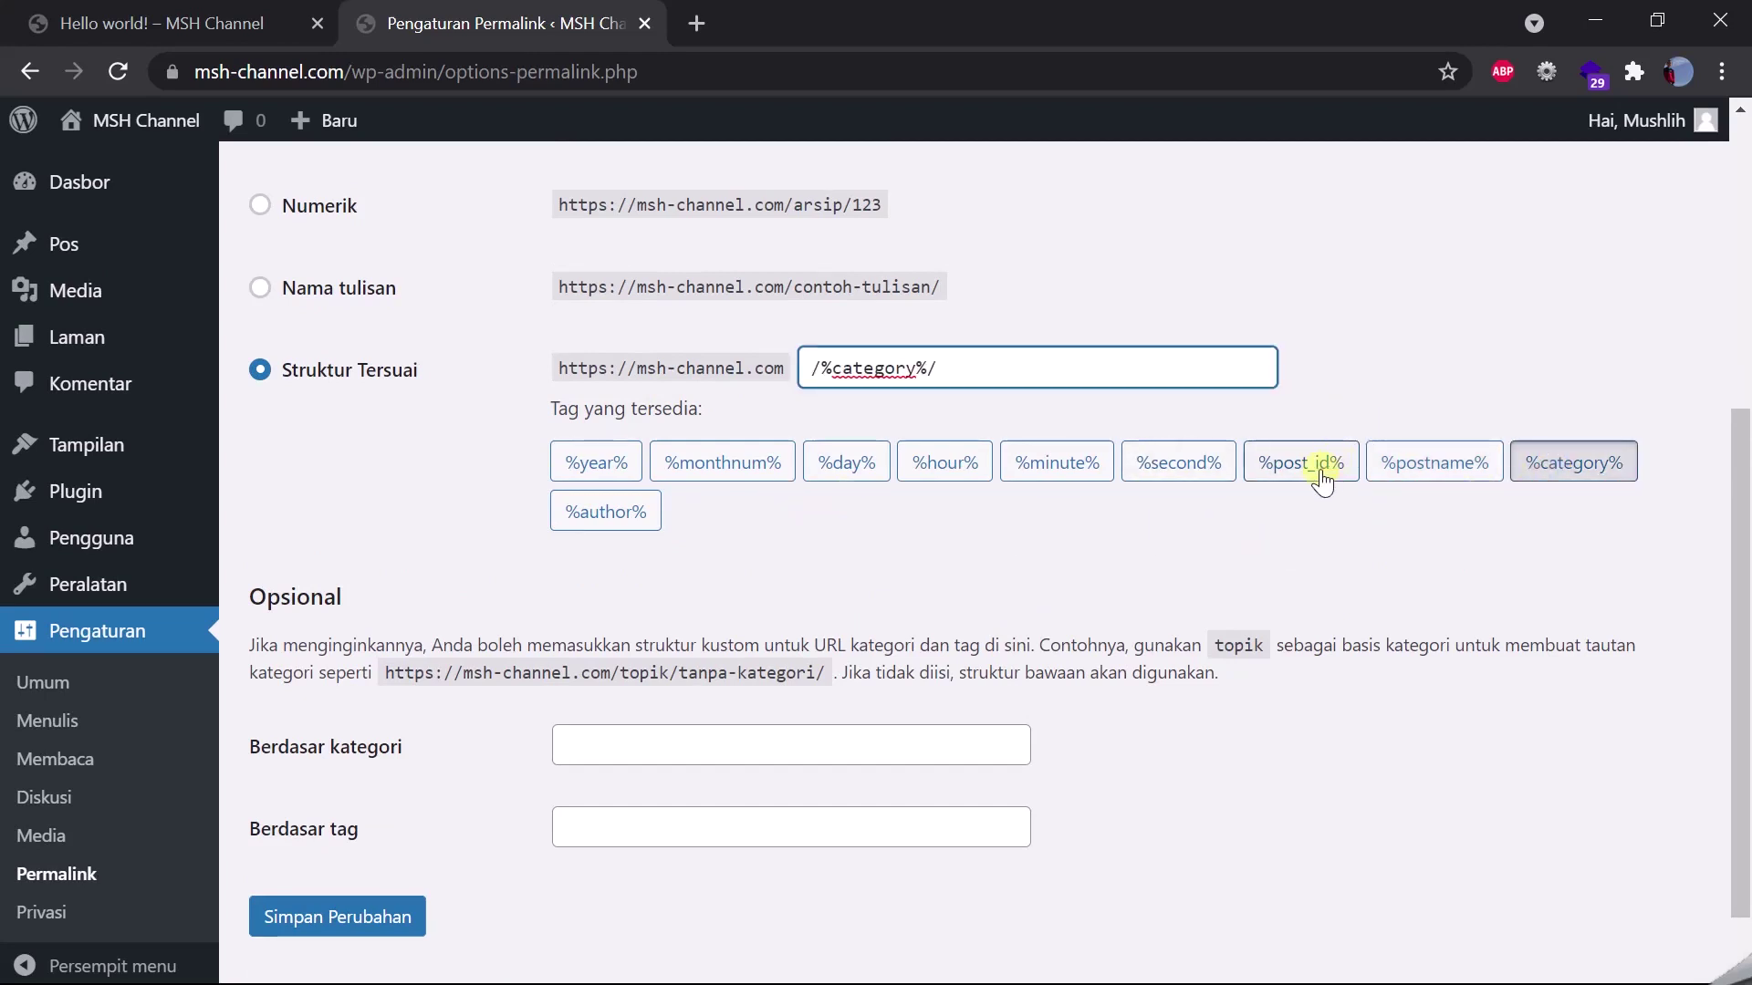
pyautogui.click(1401, 463)
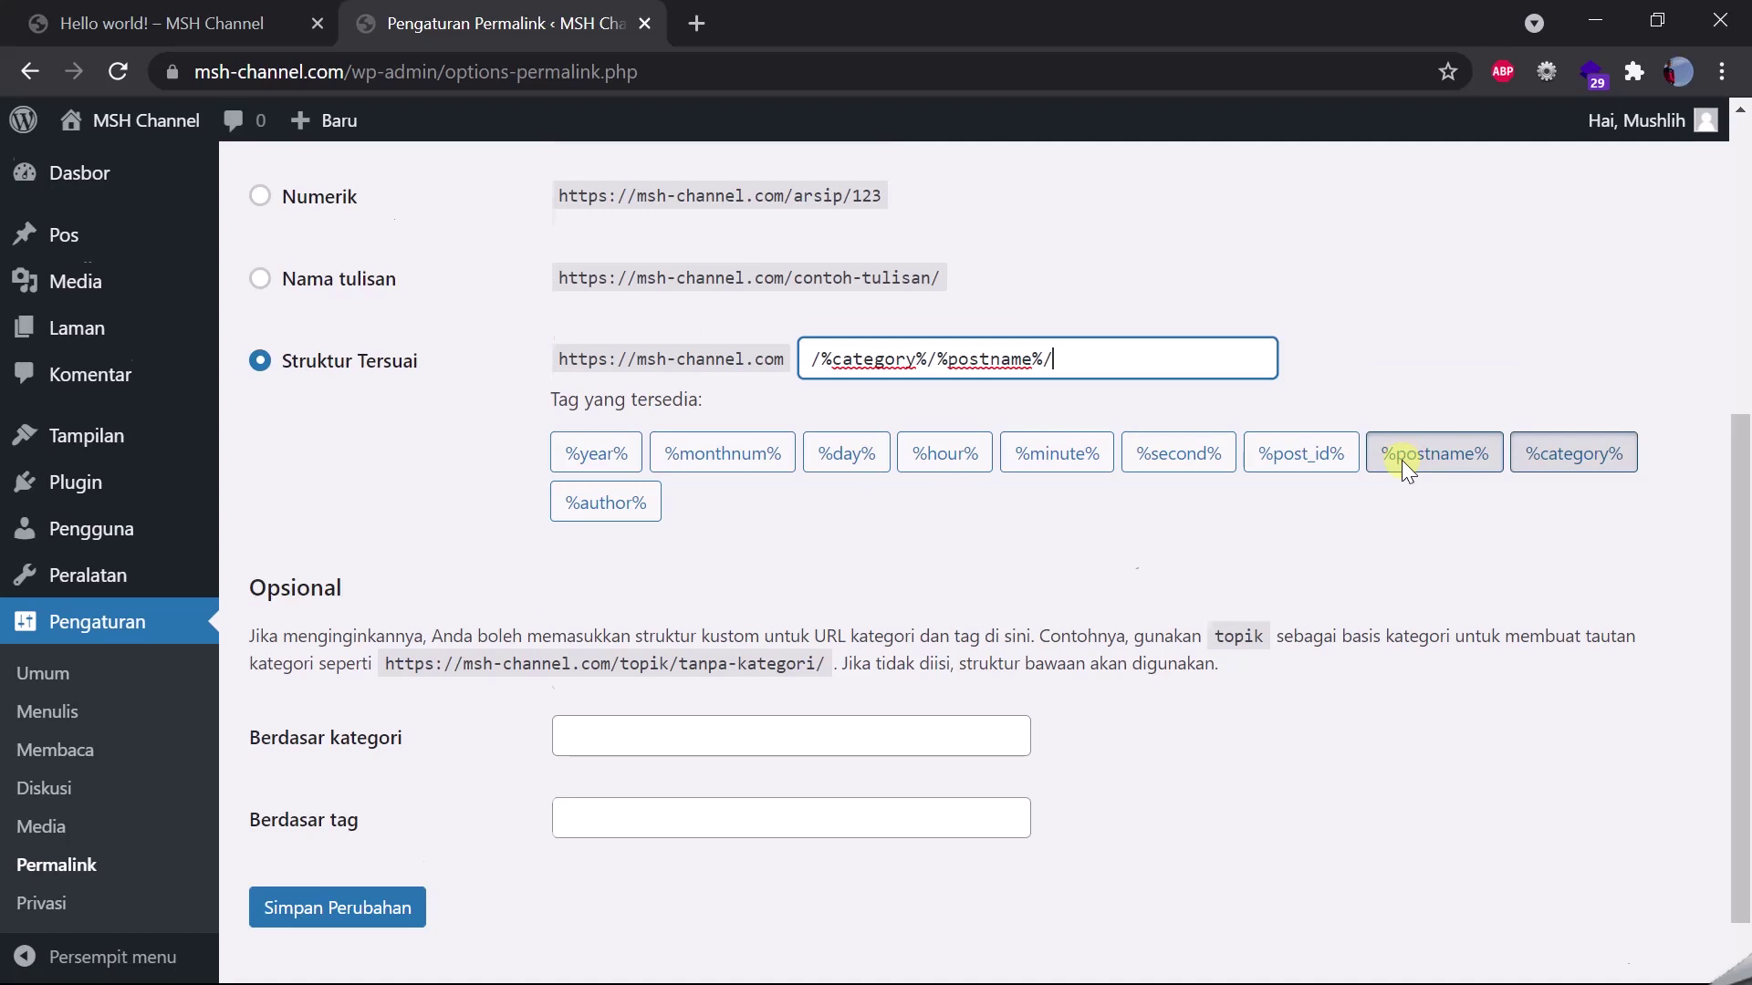
pyautogui.scroll(-2, 1401, 460)
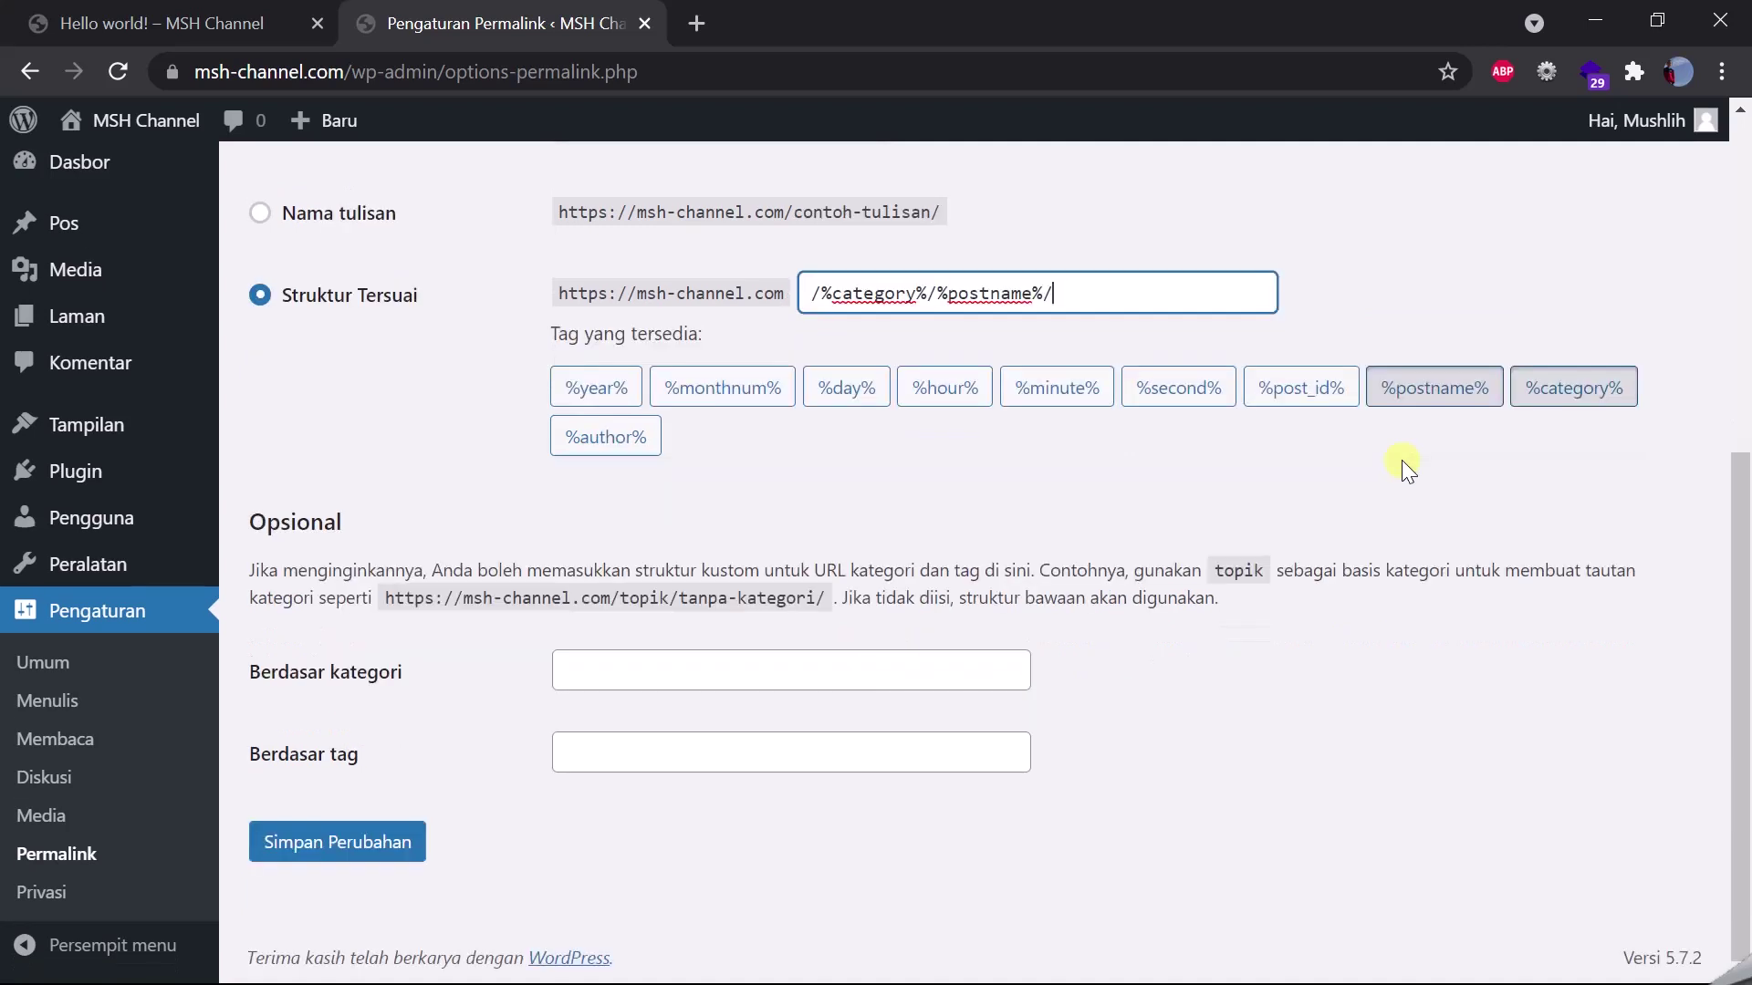
pyautogui.click(302, 842)
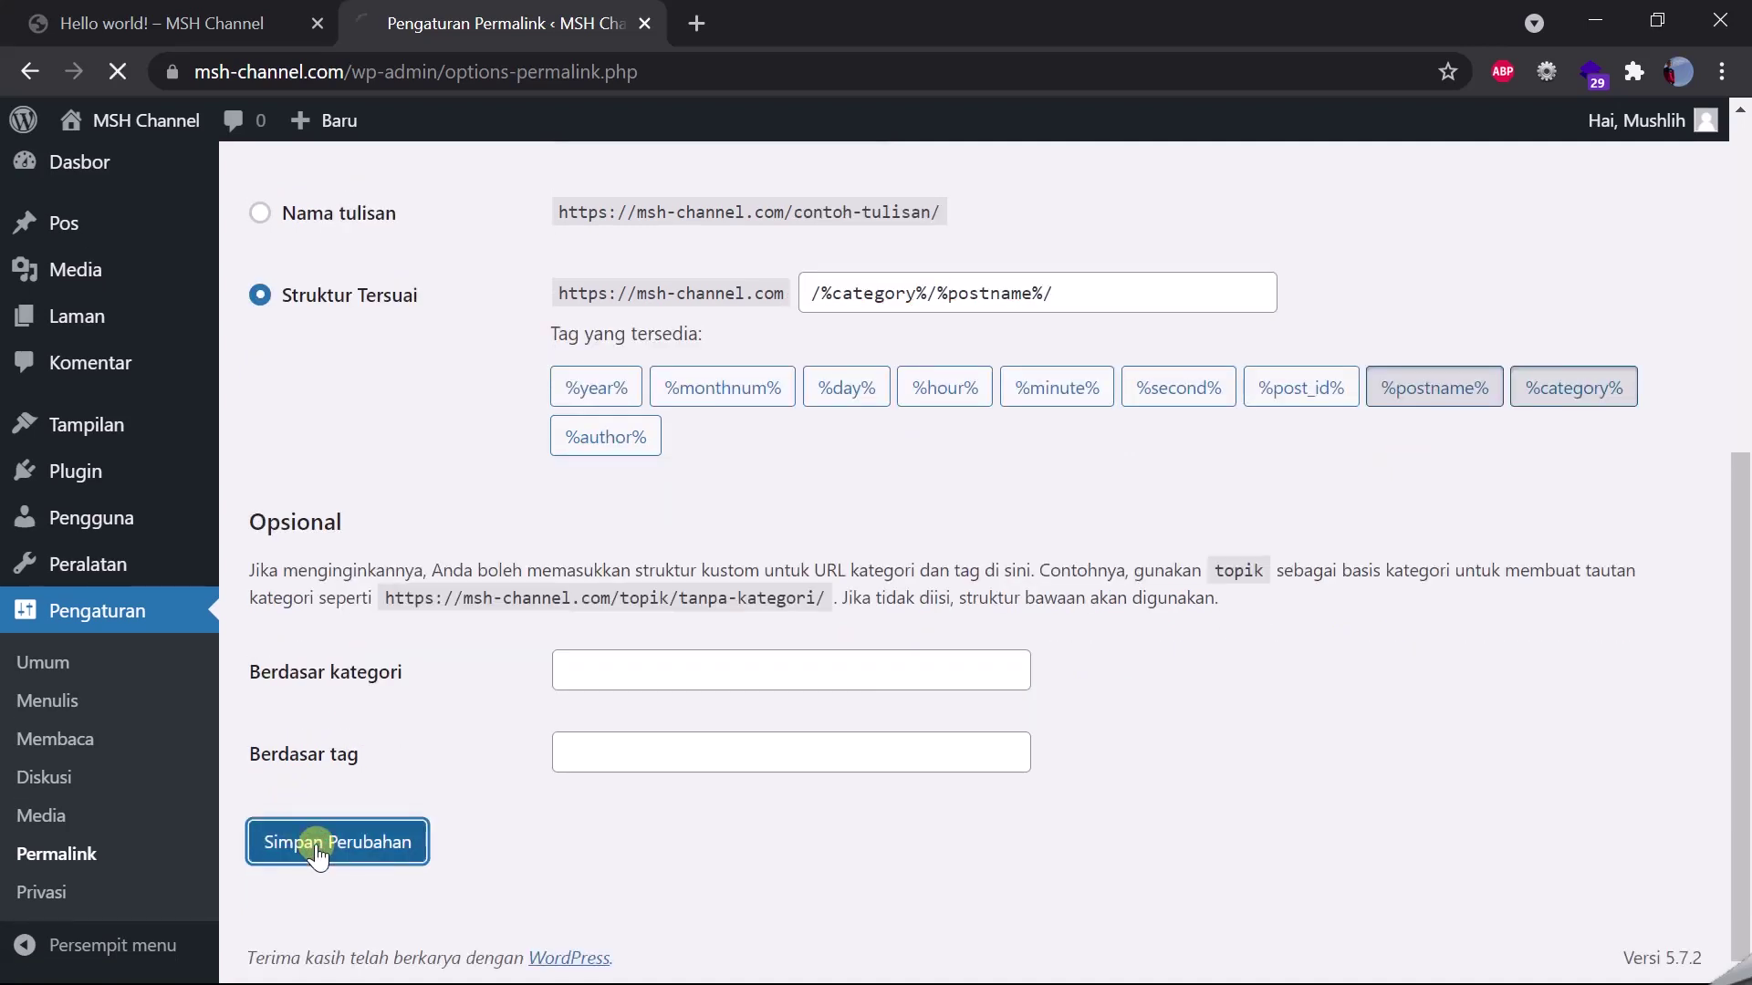
# Step: Return to the site's home page, open the Hello world! post and highlight the category-and-name path in its address
pyautogui.click(173, 20)
pyautogui.click(210, 208)
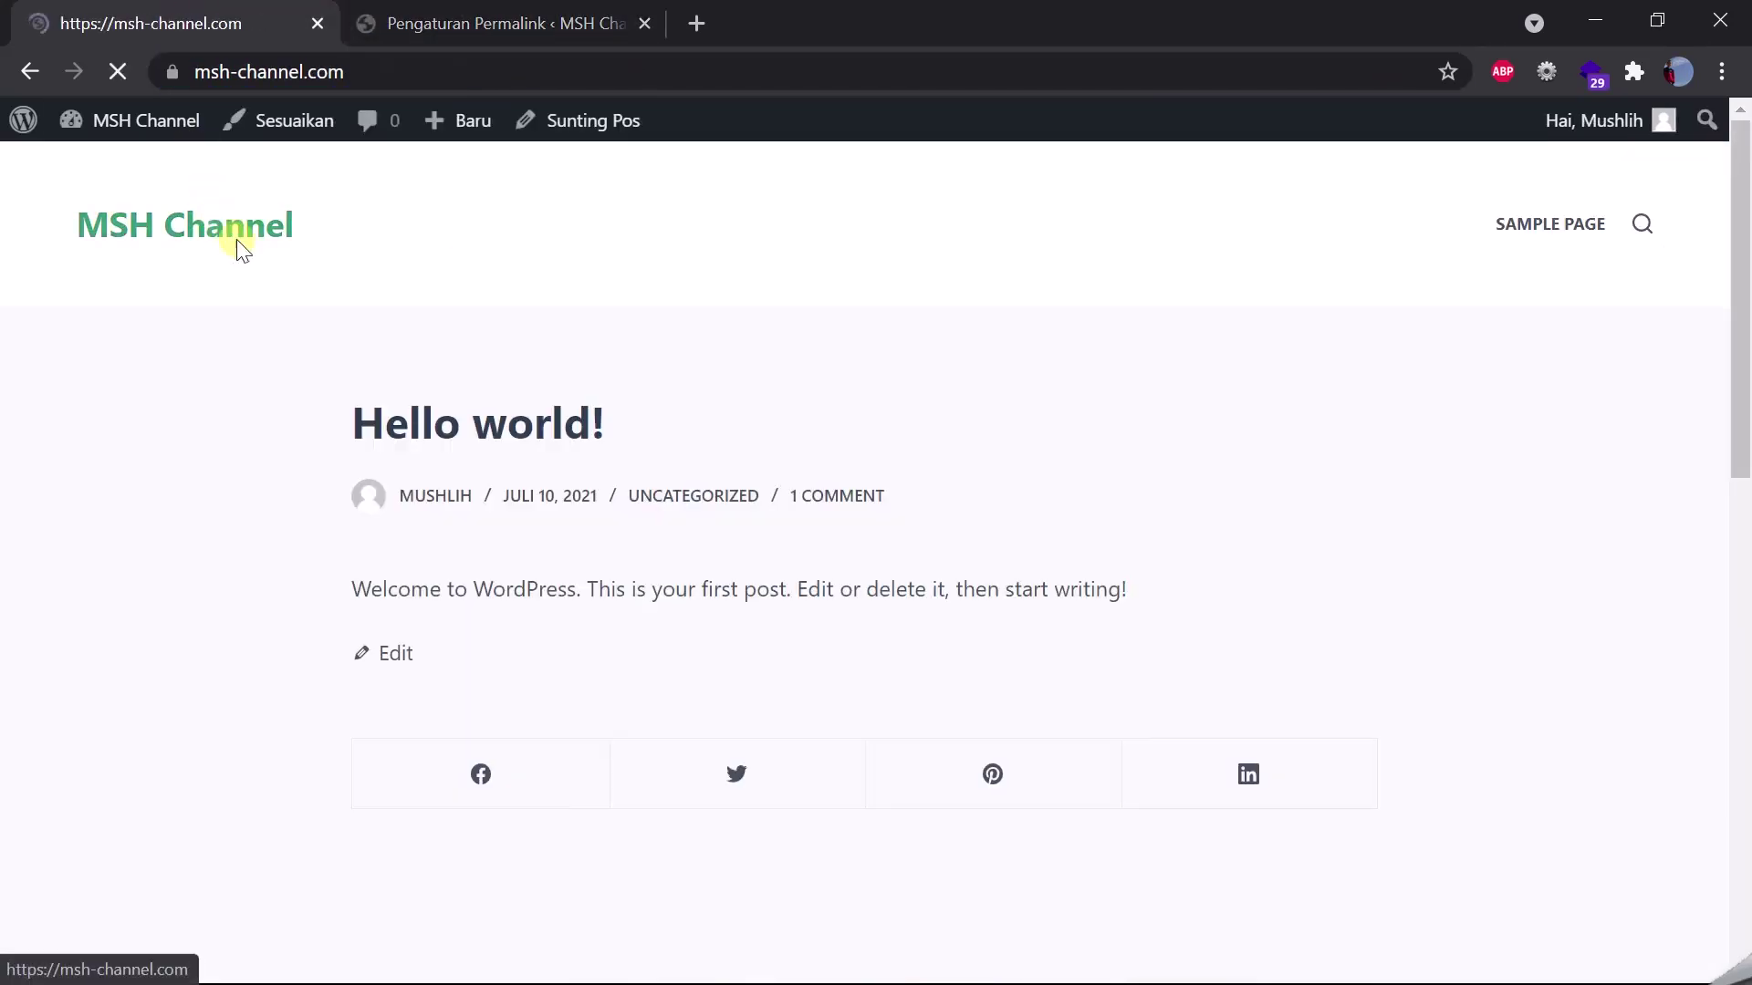
pyautogui.click(249, 500)
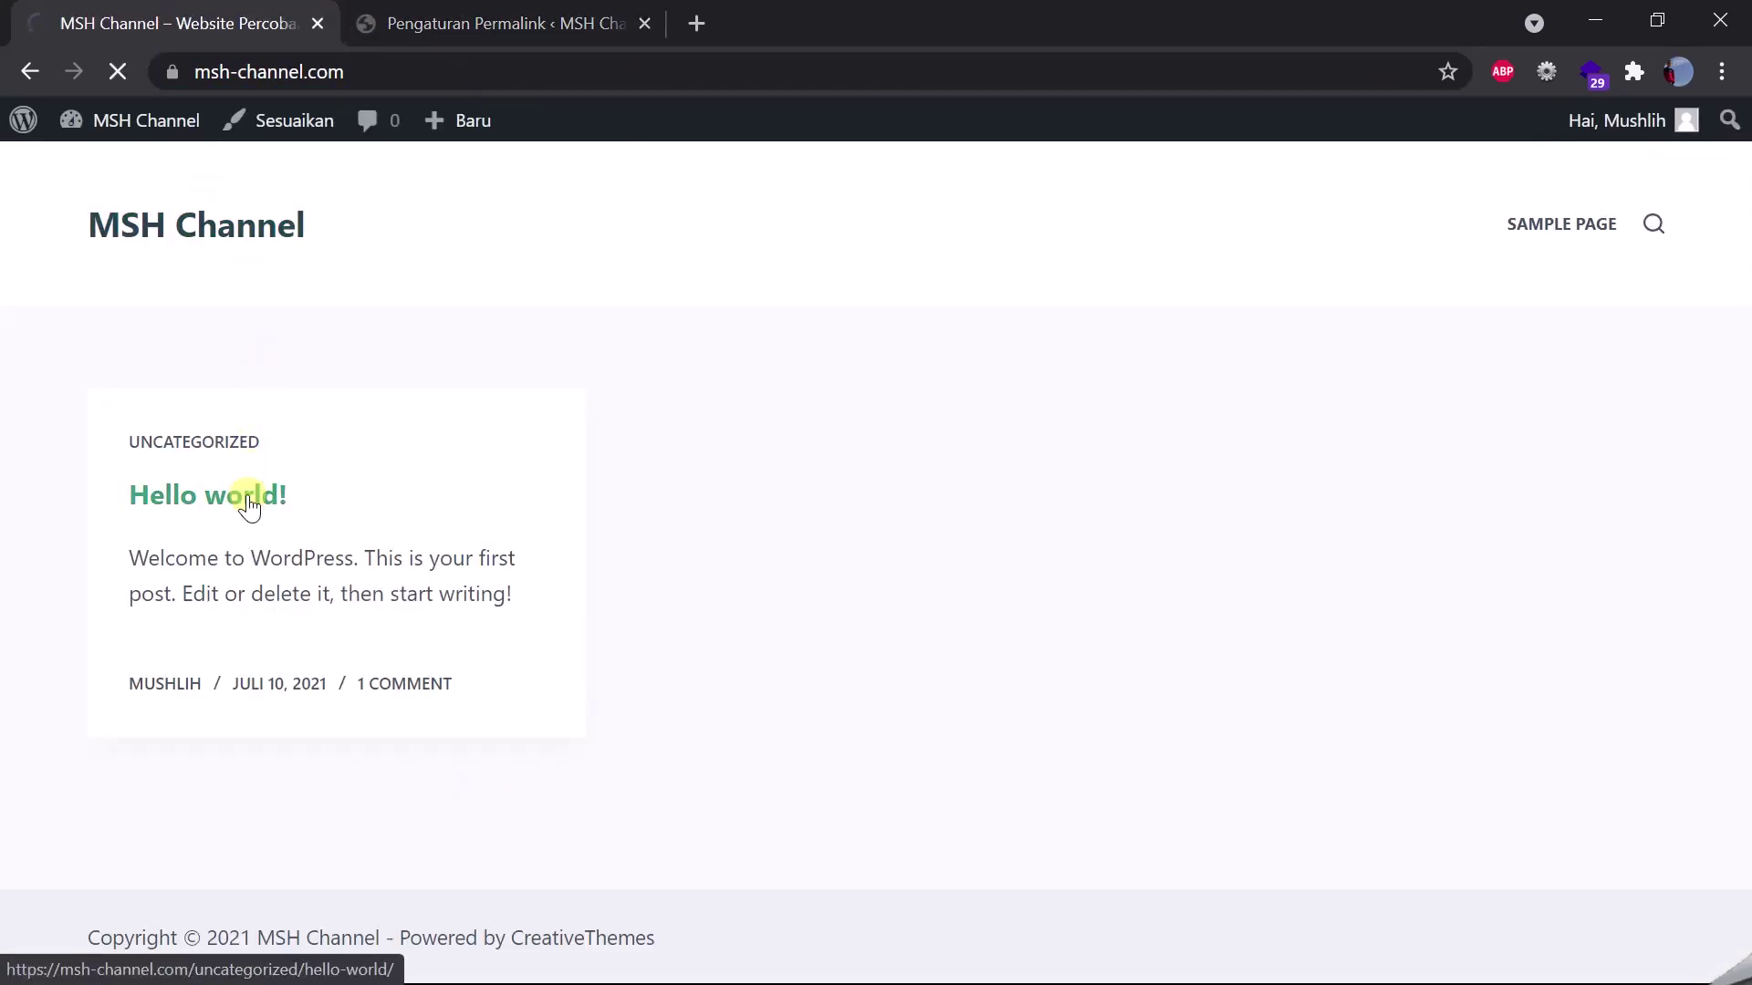
pyautogui.click(352, 73)
pyautogui.moveTo(352, 73); pyautogui.dragTo(641, 75)
pyautogui.click(602, 298)
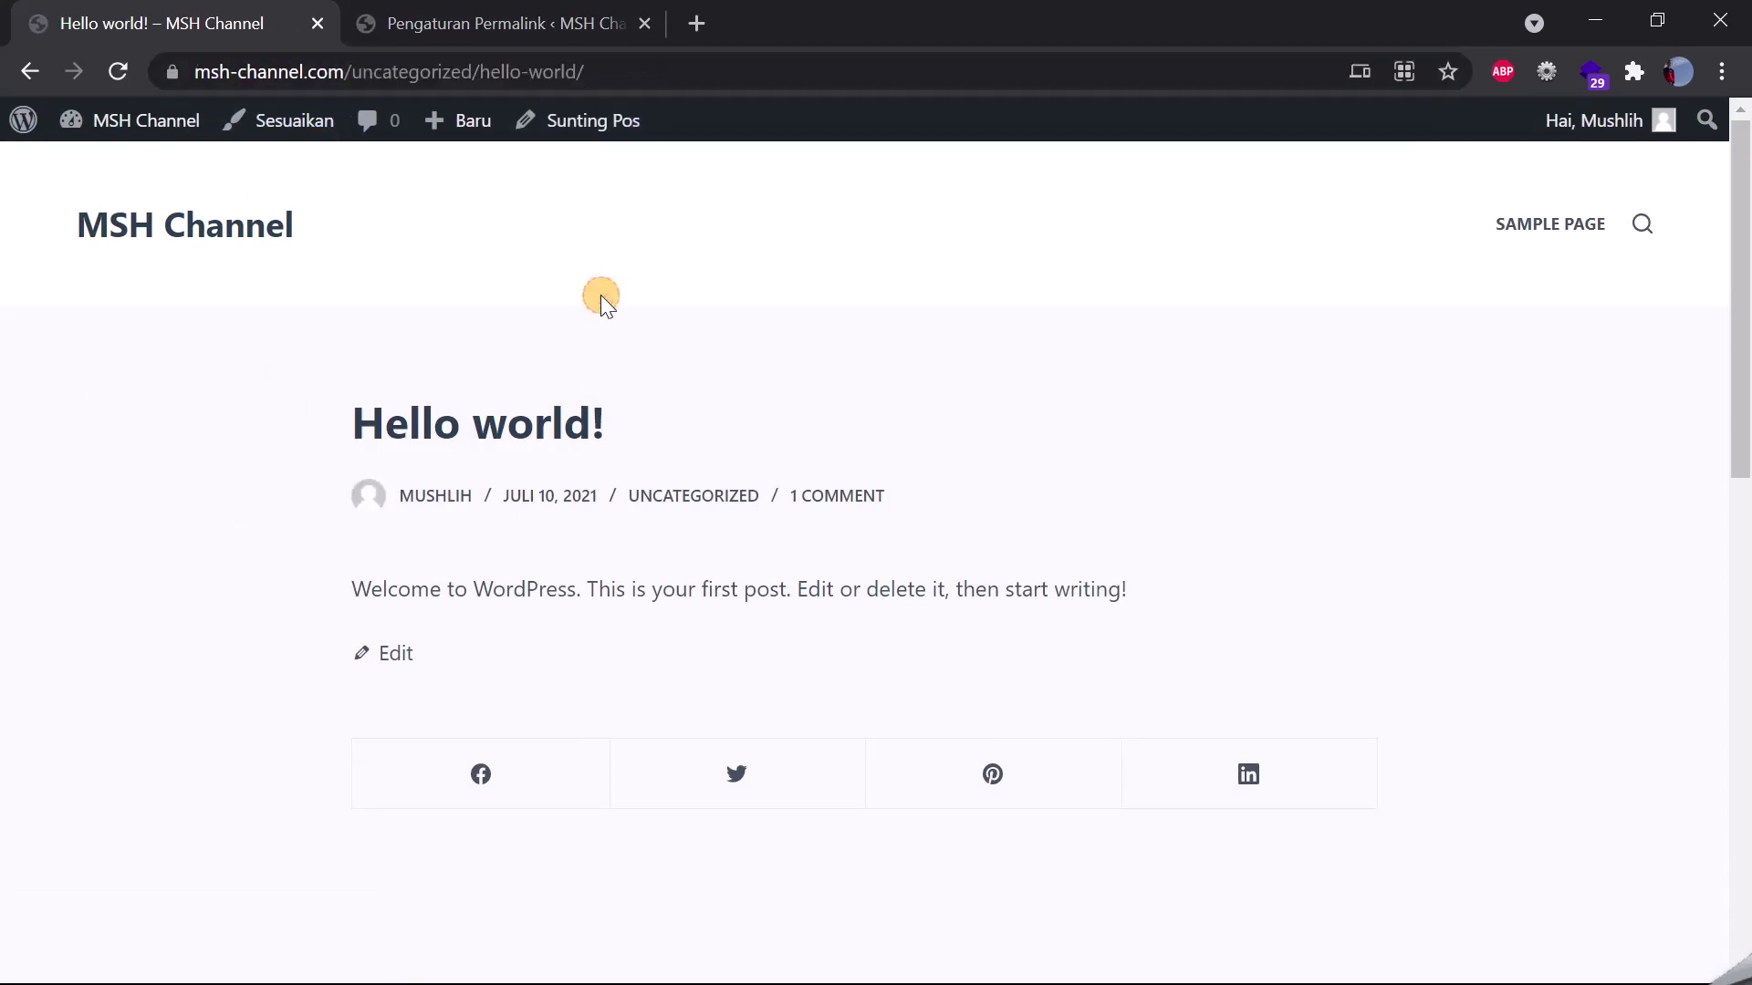
# Step: Open the Uncategorized category archive through the Hello world! post and highlight the word "category" in its address
pyautogui.click(304, 246)
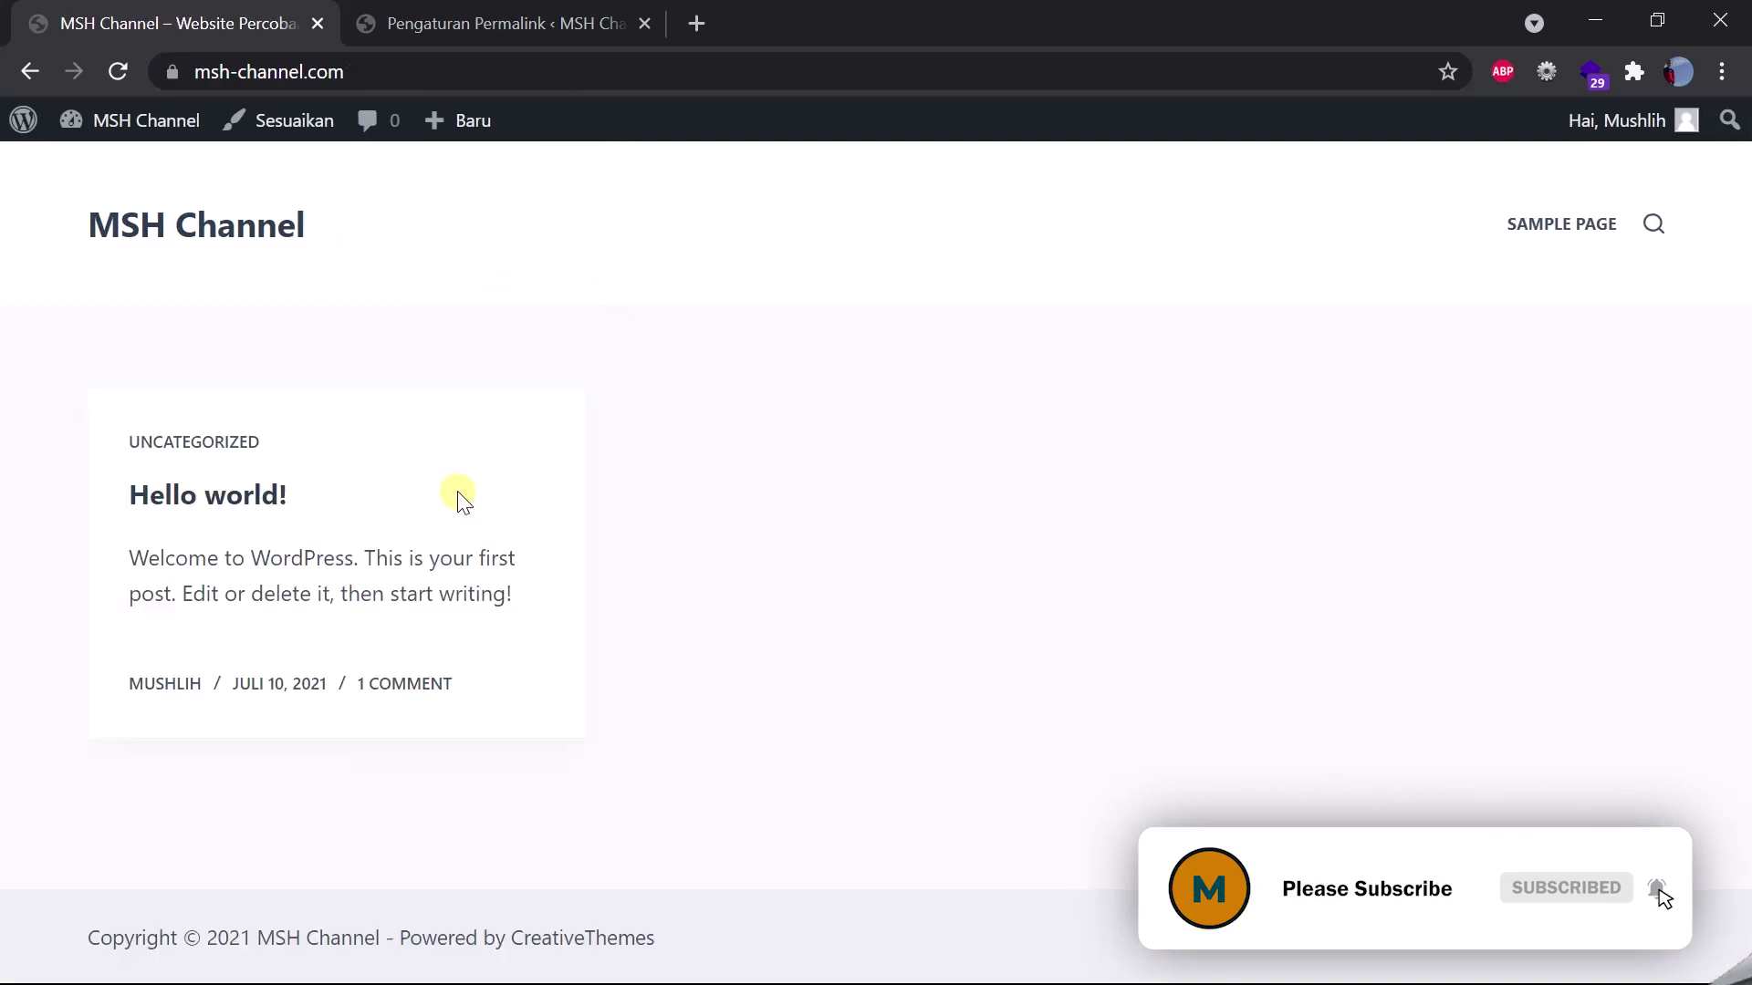
pyautogui.click(225, 502)
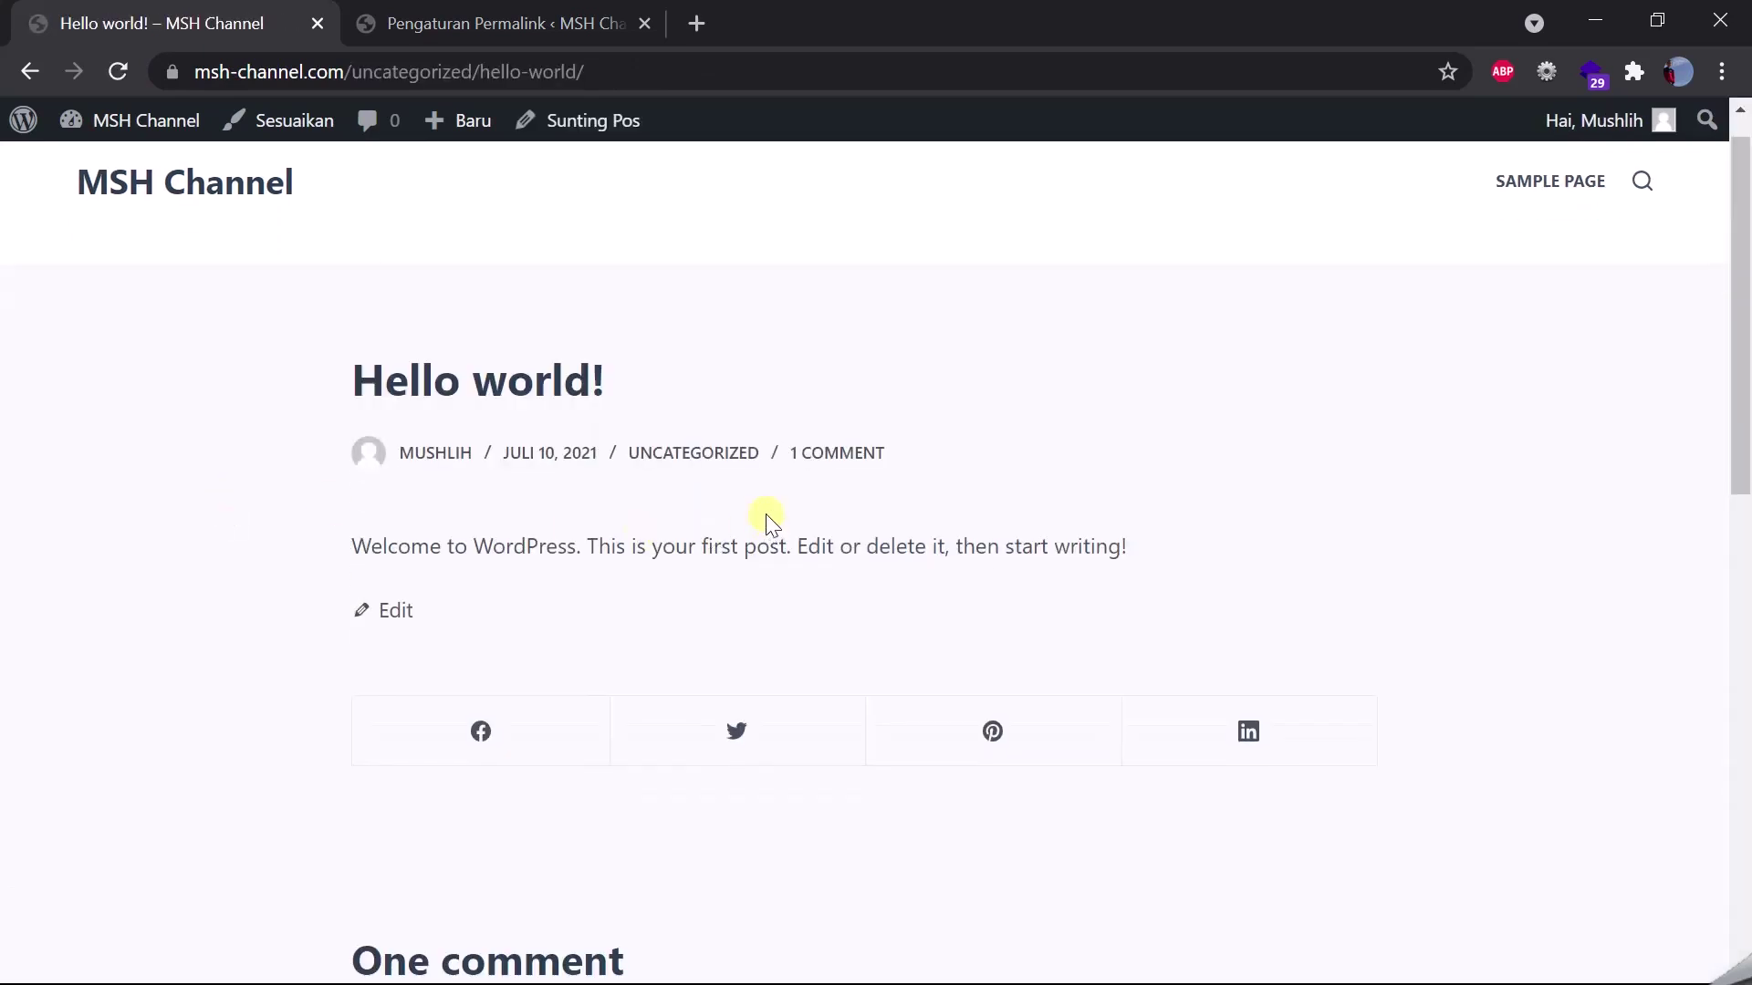
pyautogui.click(689, 454)
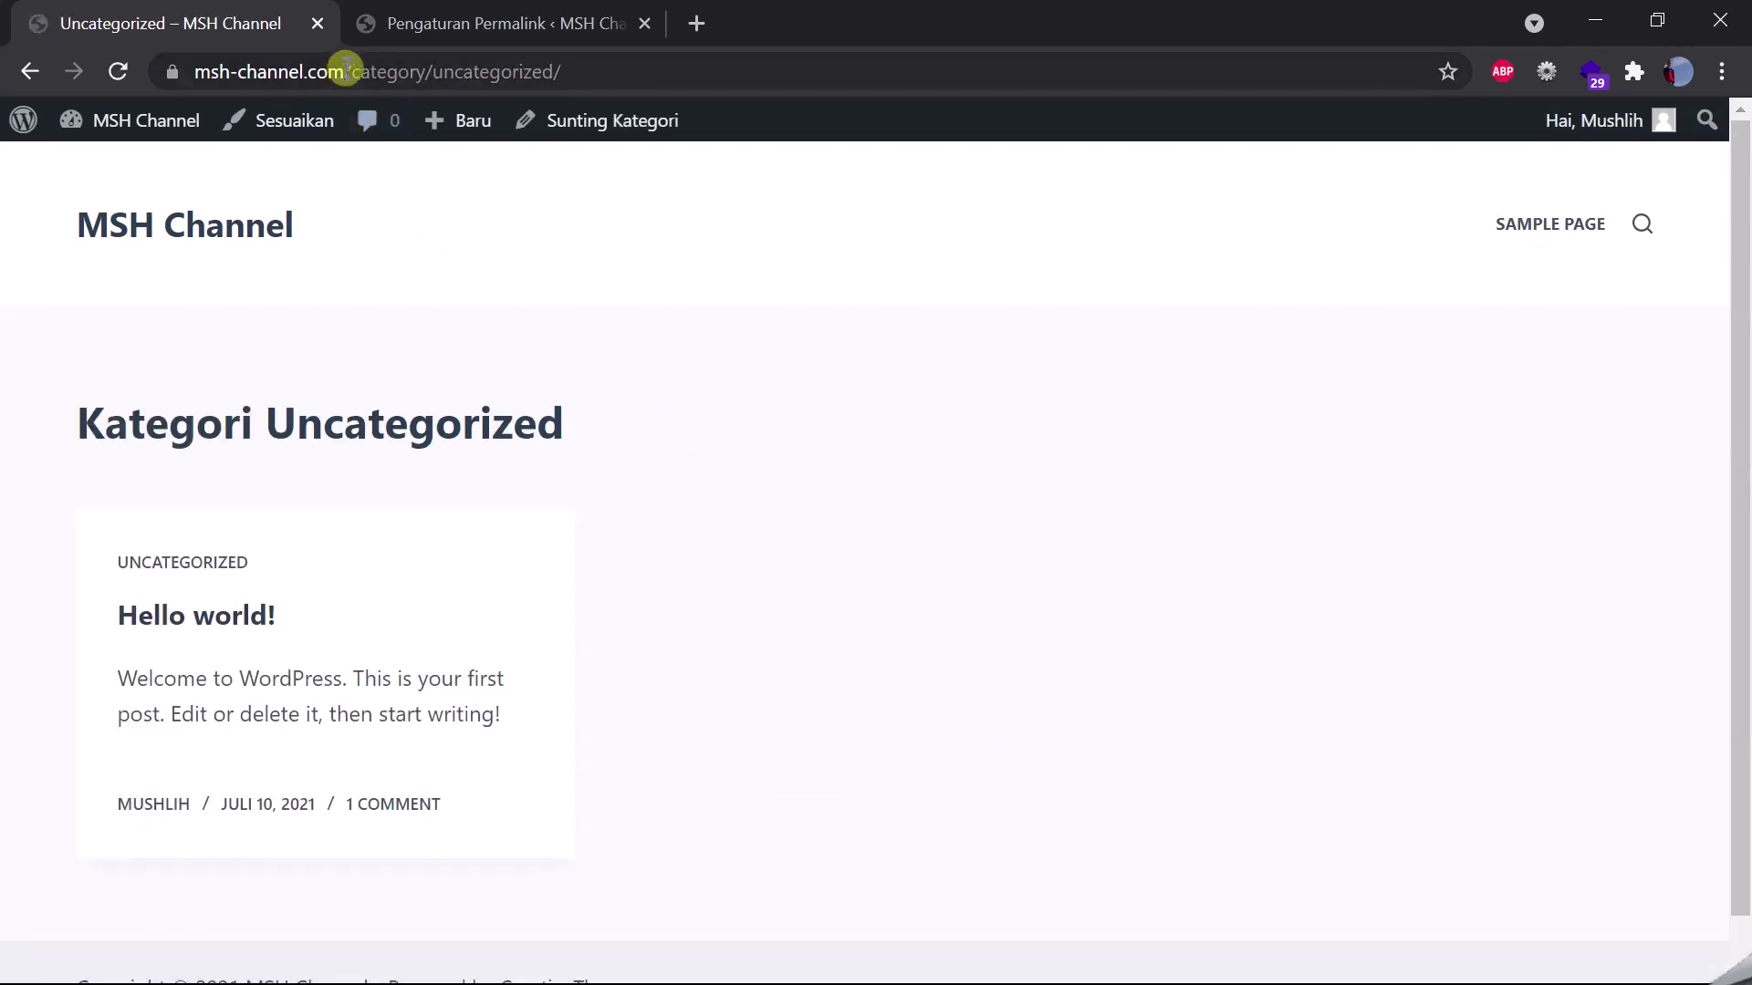
pyautogui.moveTo(352, 73); pyautogui.dragTo(426, 73)
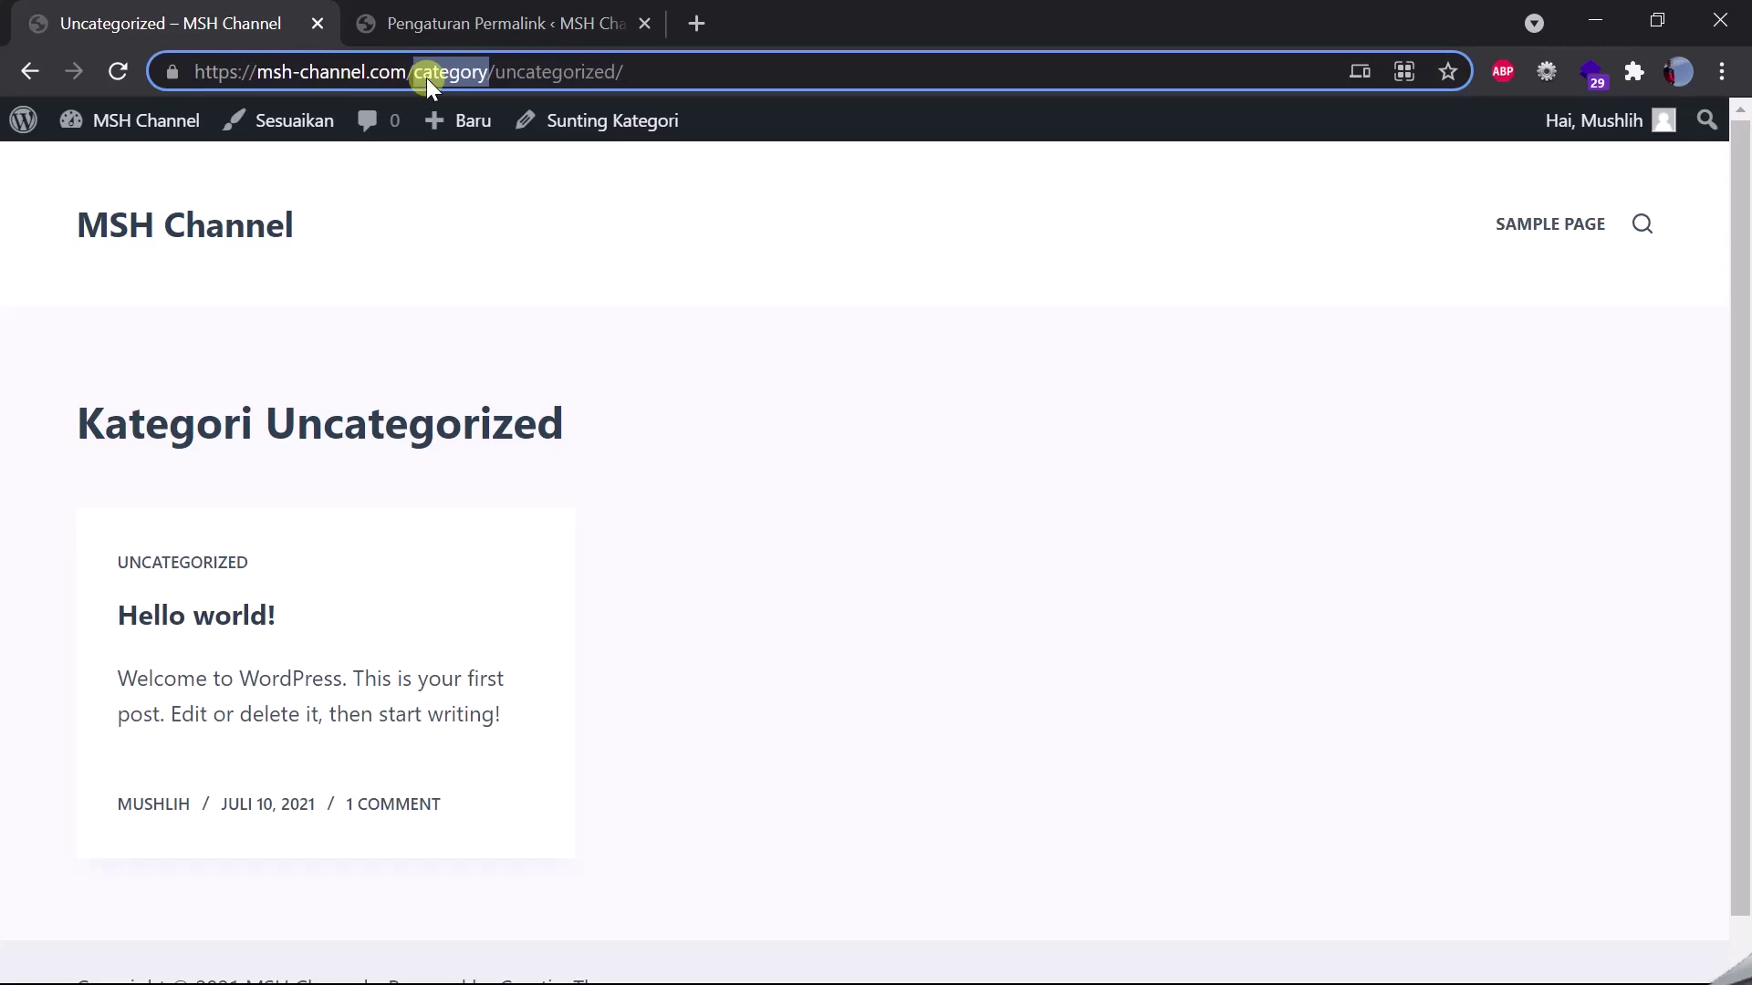
# Step: Set the optional category base (Berdasar kategori) to "kategori" in the permalink settings and save the changes
pyautogui.click(522, 9)
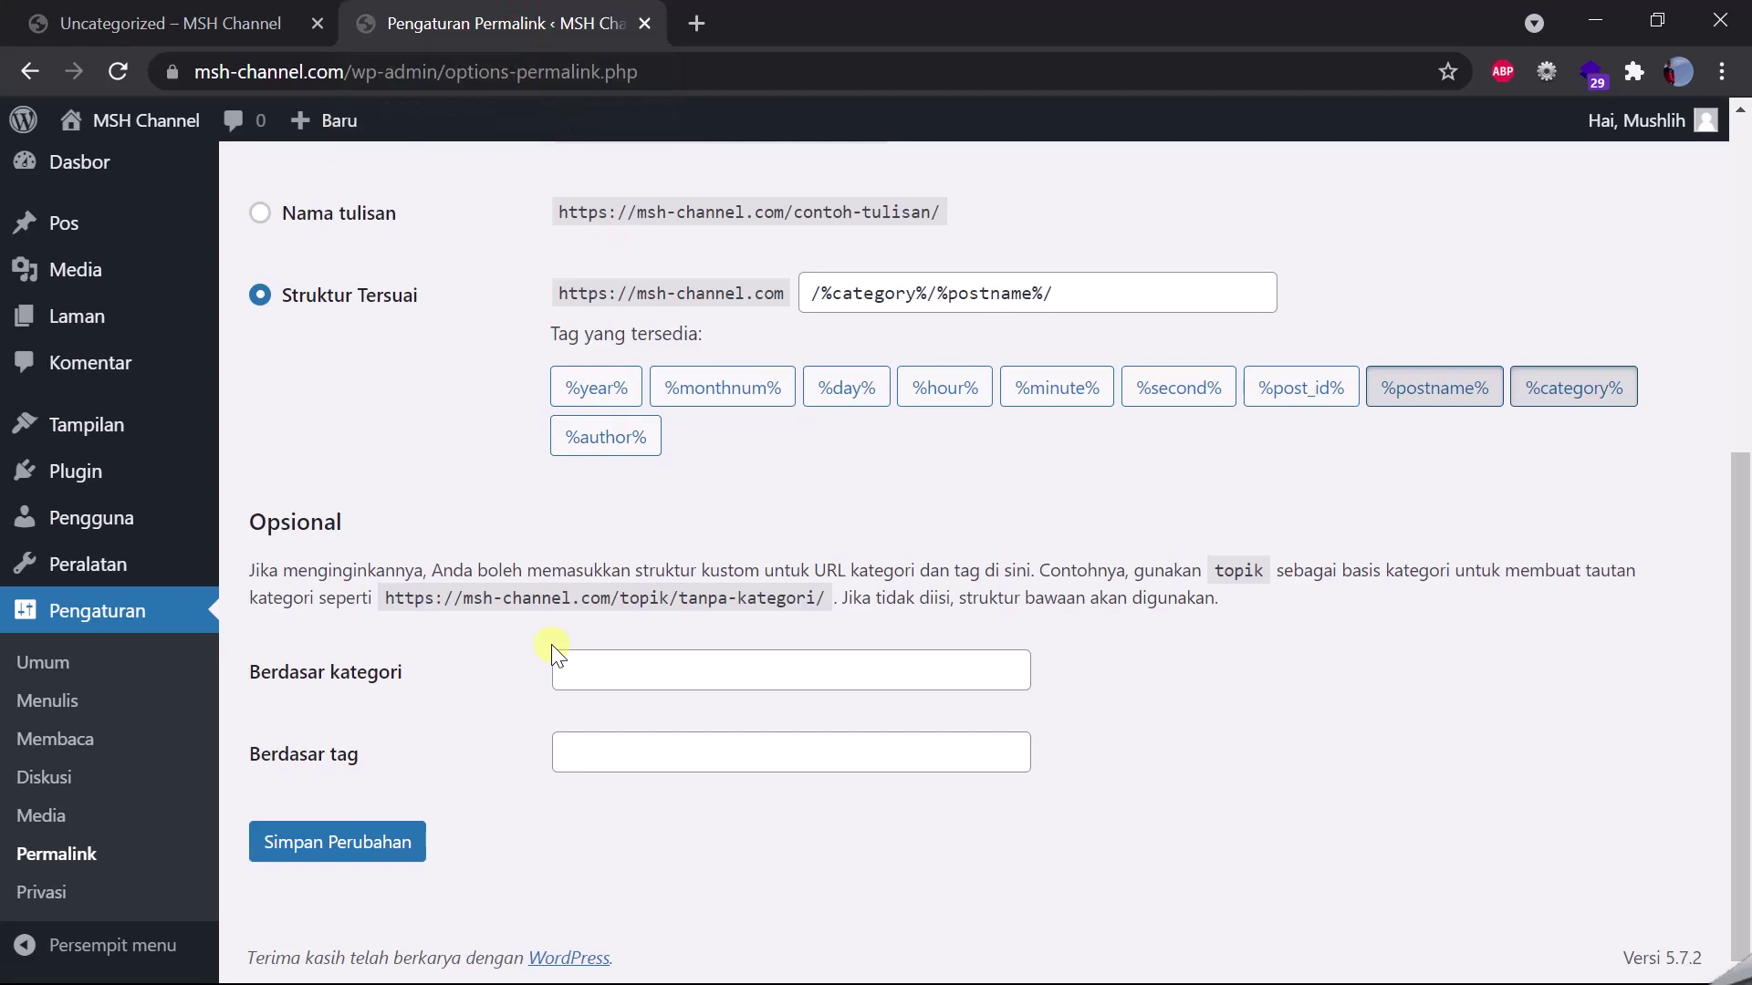
pyautogui.click(597, 664)
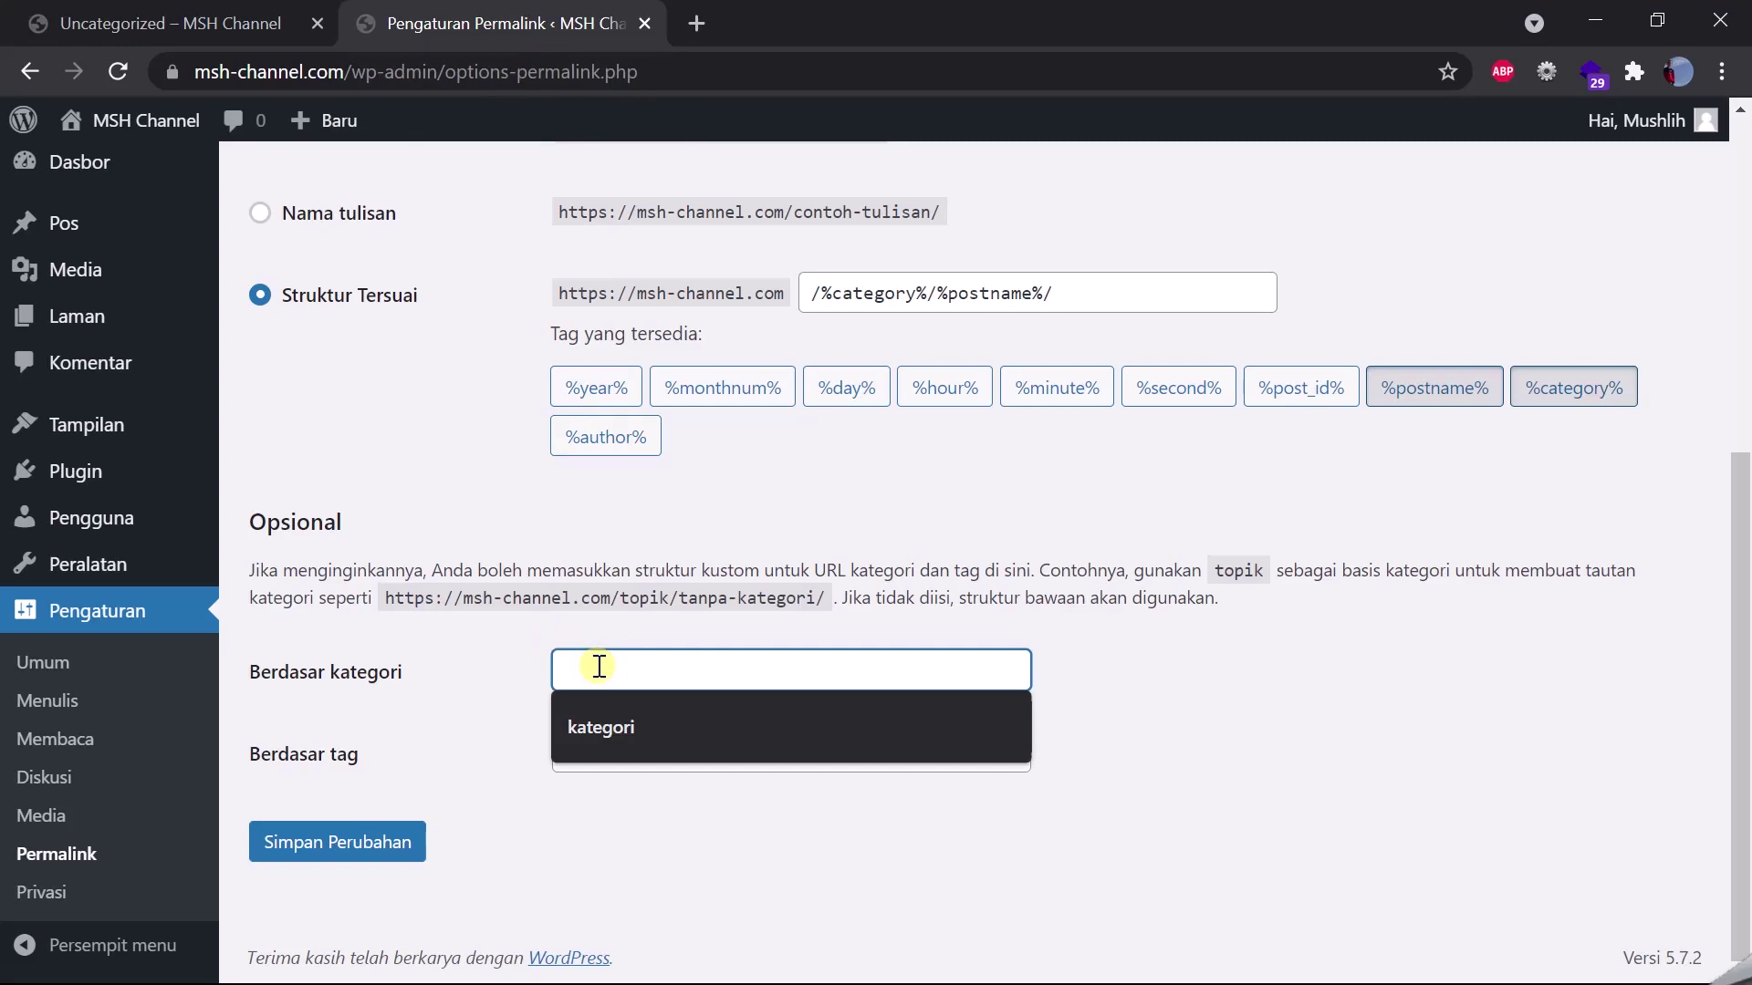
pyautogui.write('kategori')
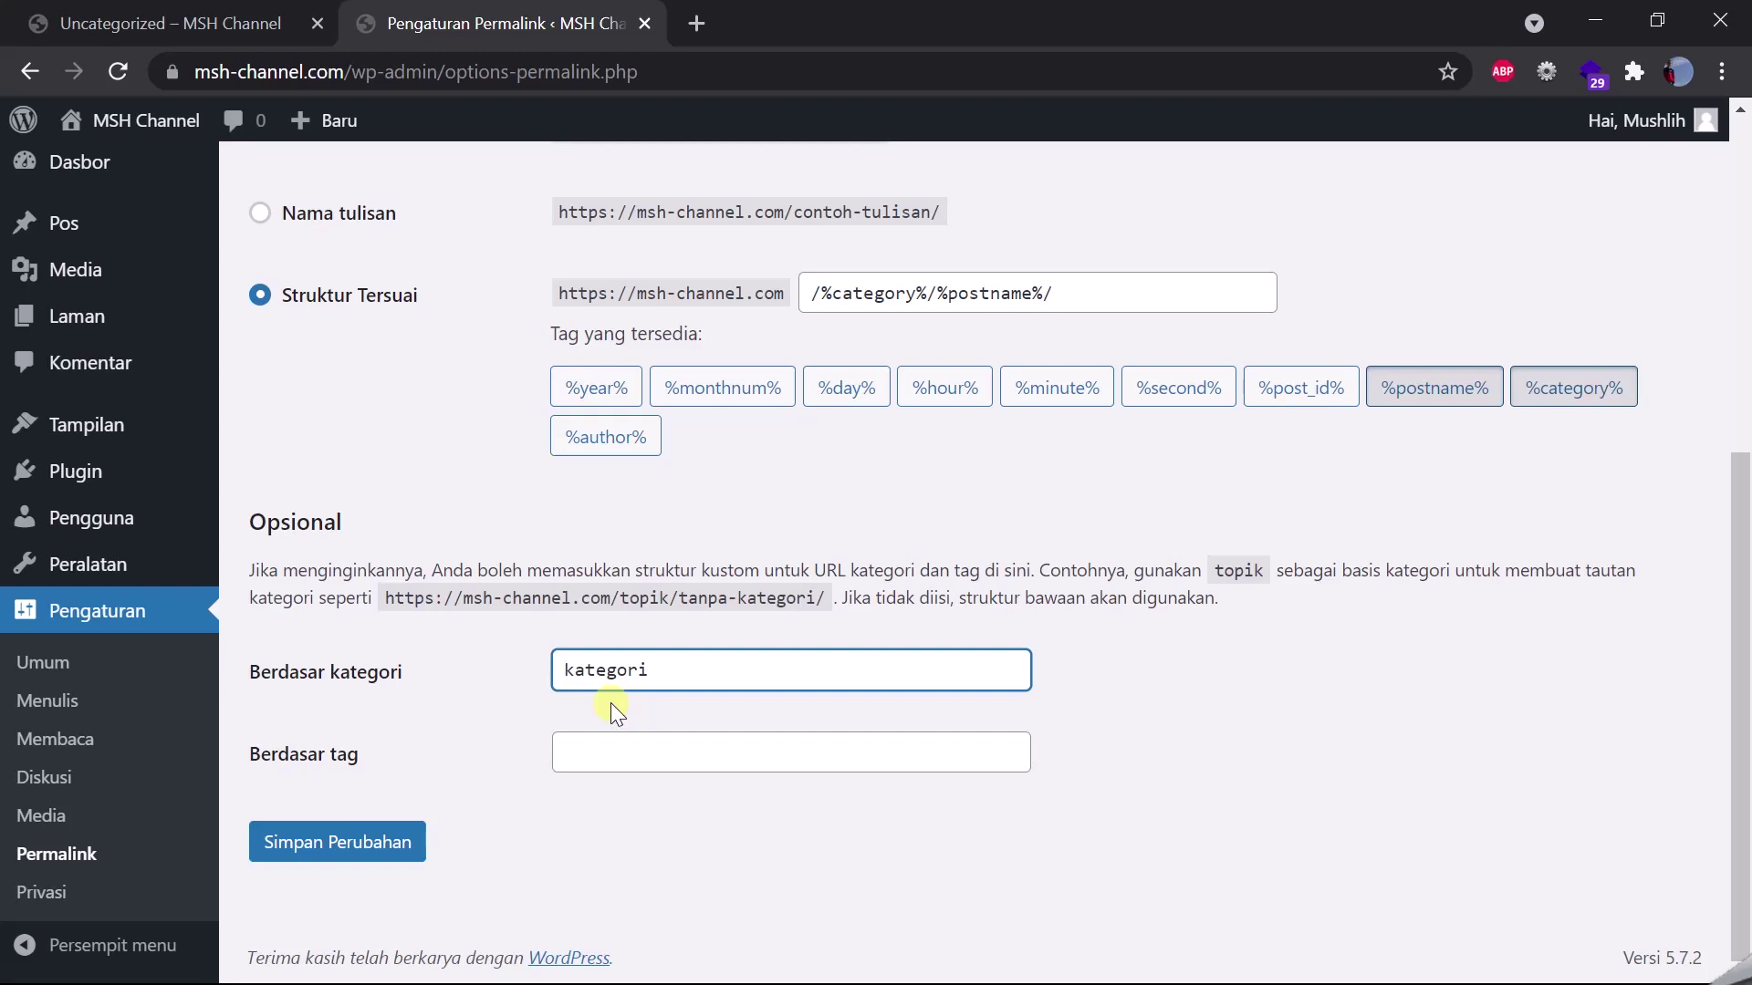
pyautogui.click(388, 844)
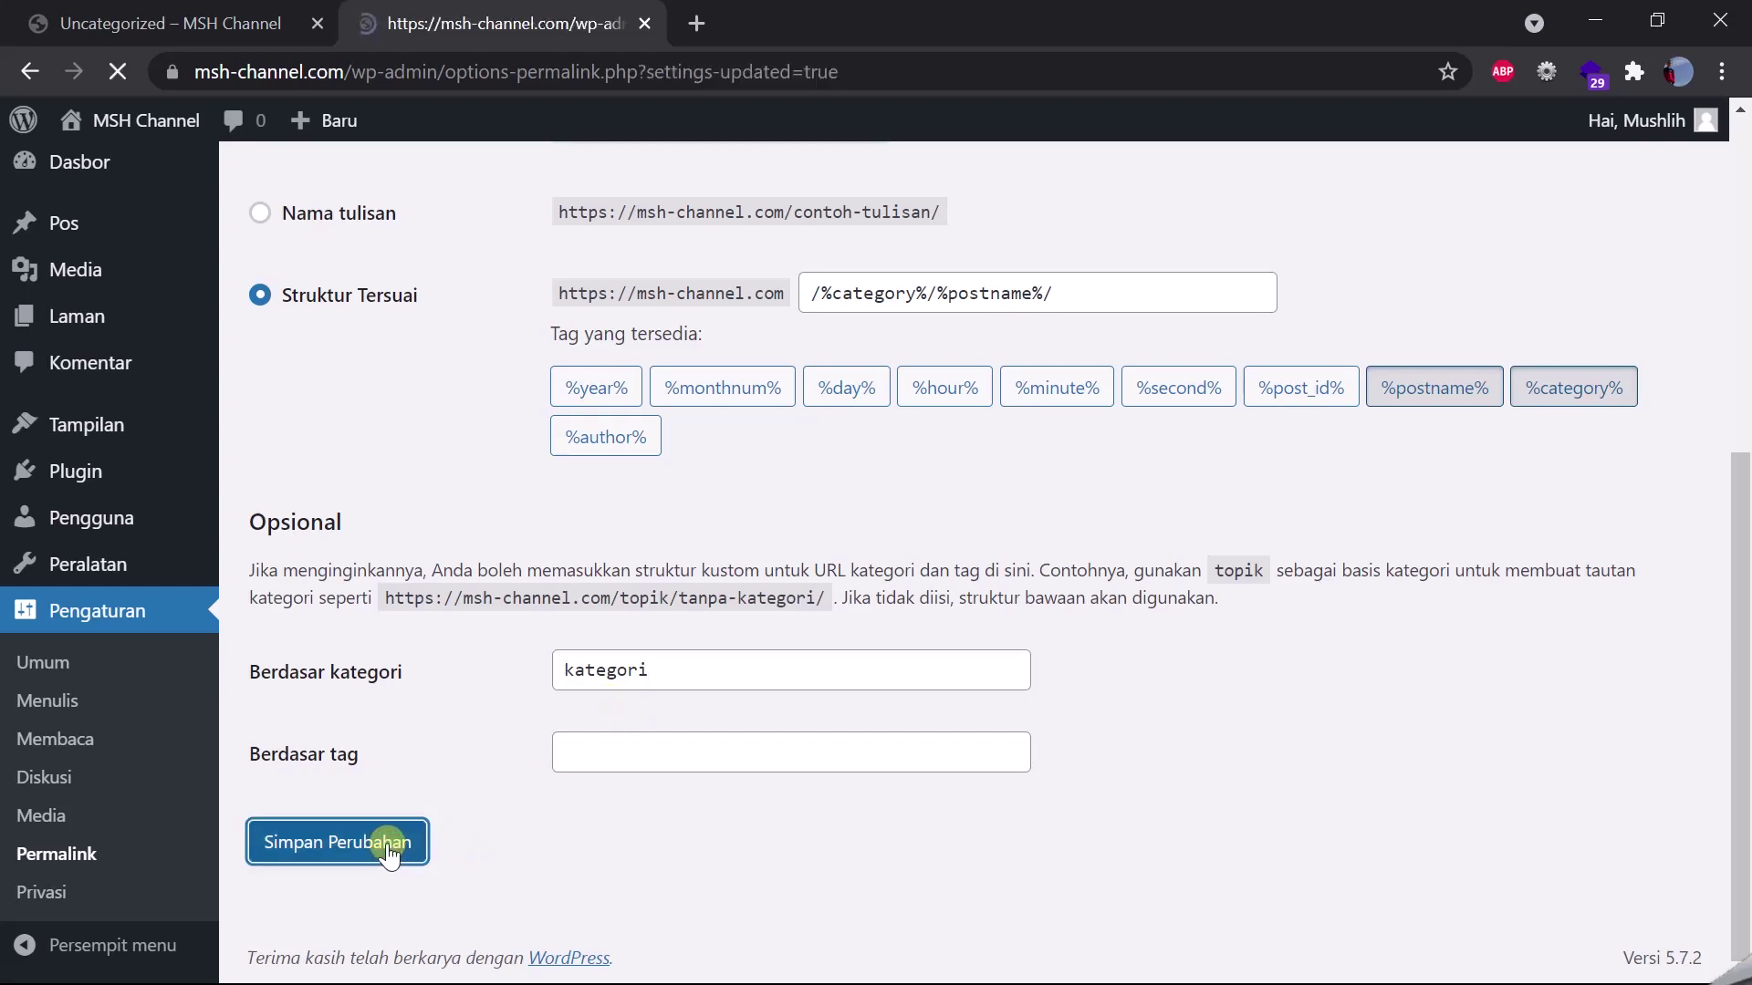
# Step: Reopen the Uncategorized category archive through the Hello world! post and highlight the category base in its address
pyautogui.click(265, 23)
pyautogui.click(187, 610)
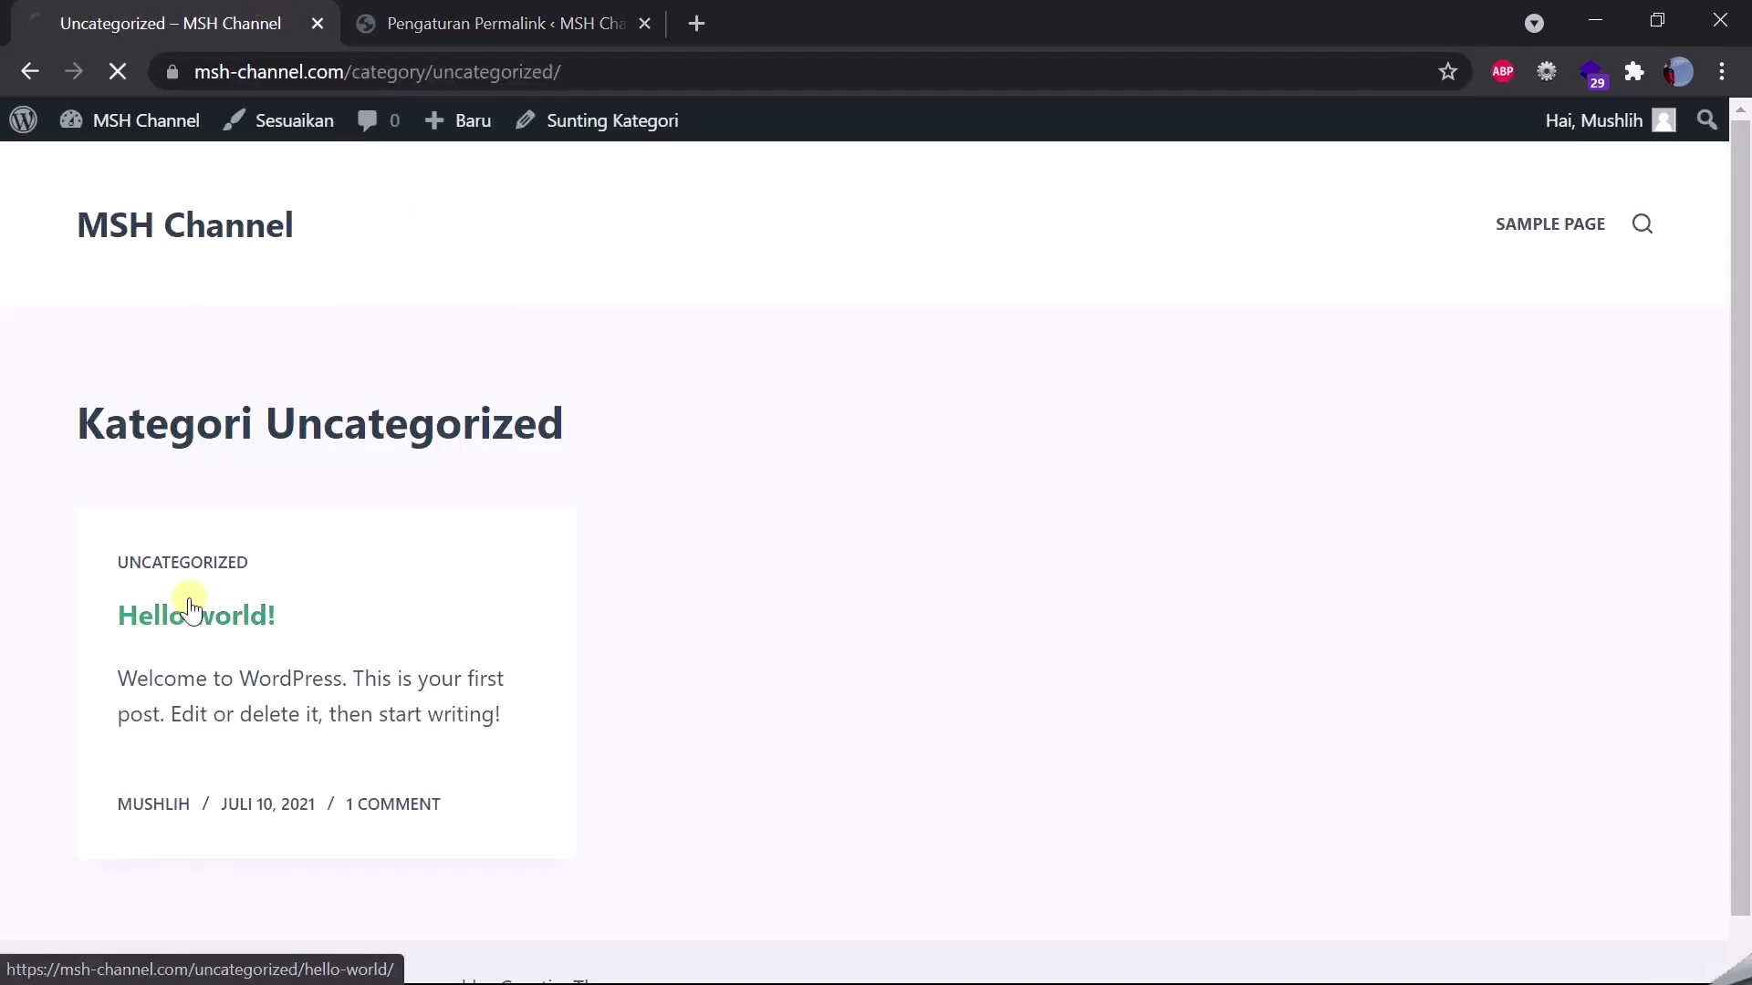
pyautogui.scroll(-3, 187, 610)
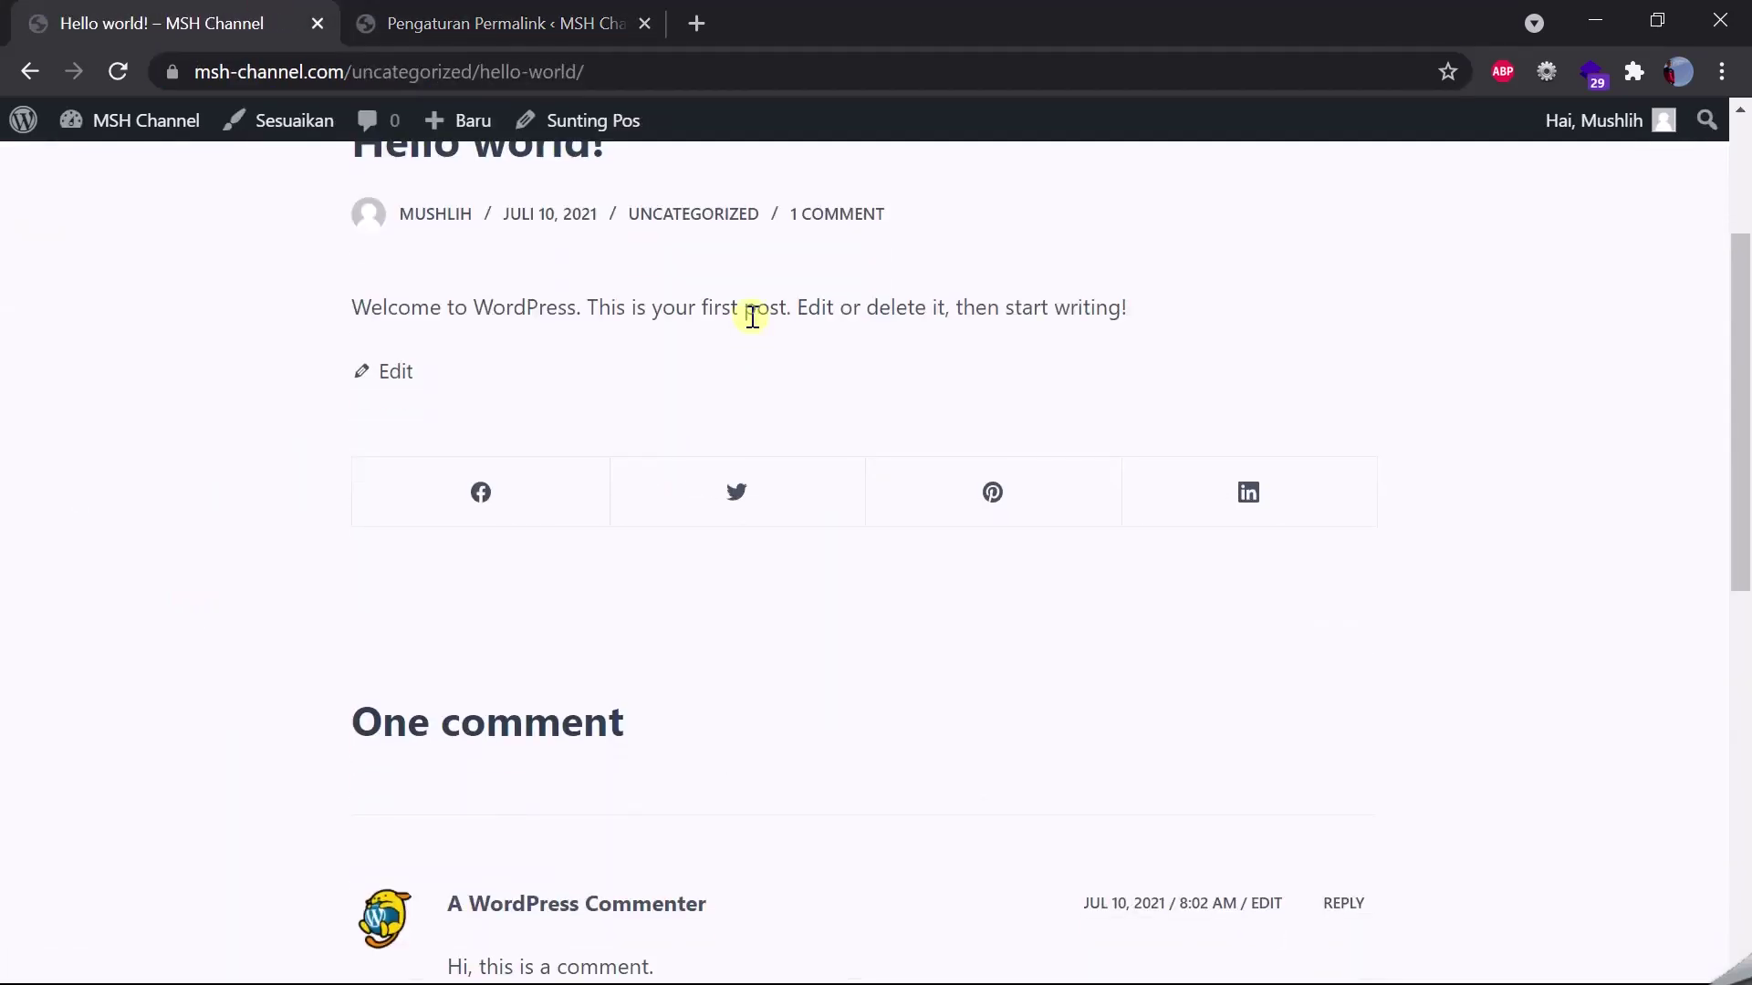
pyautogui.click(732, 219)
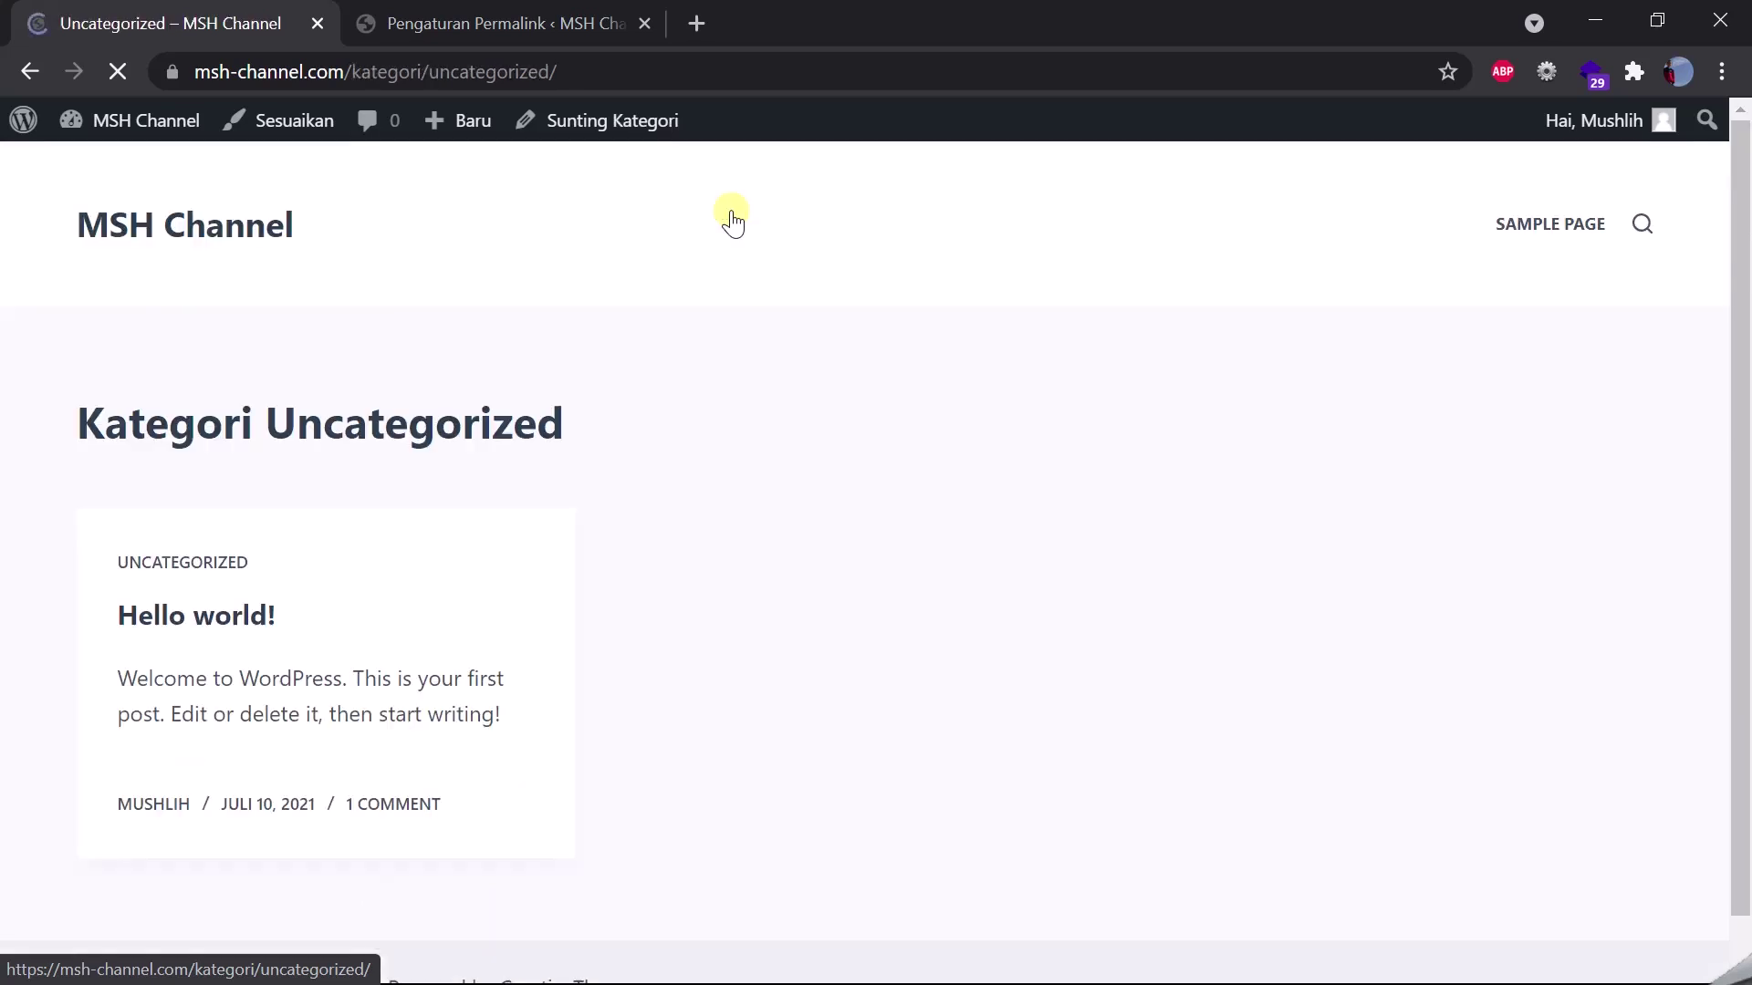
pyautogui.doubleClick(365, 72)
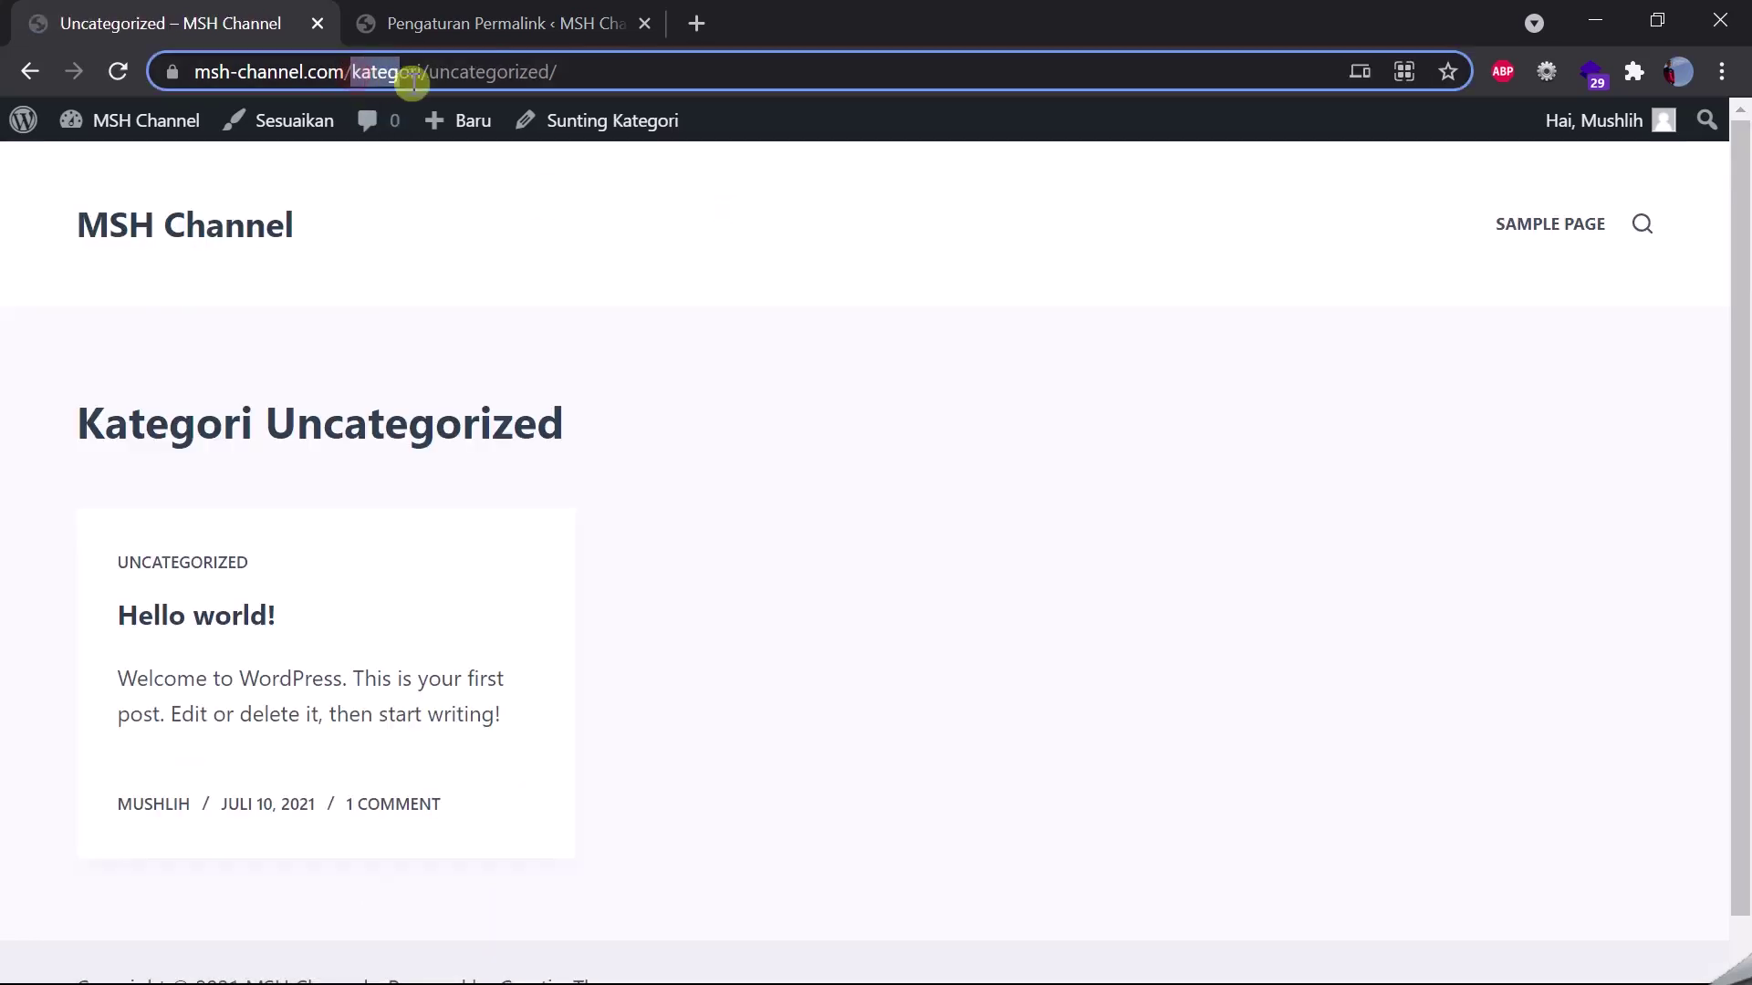